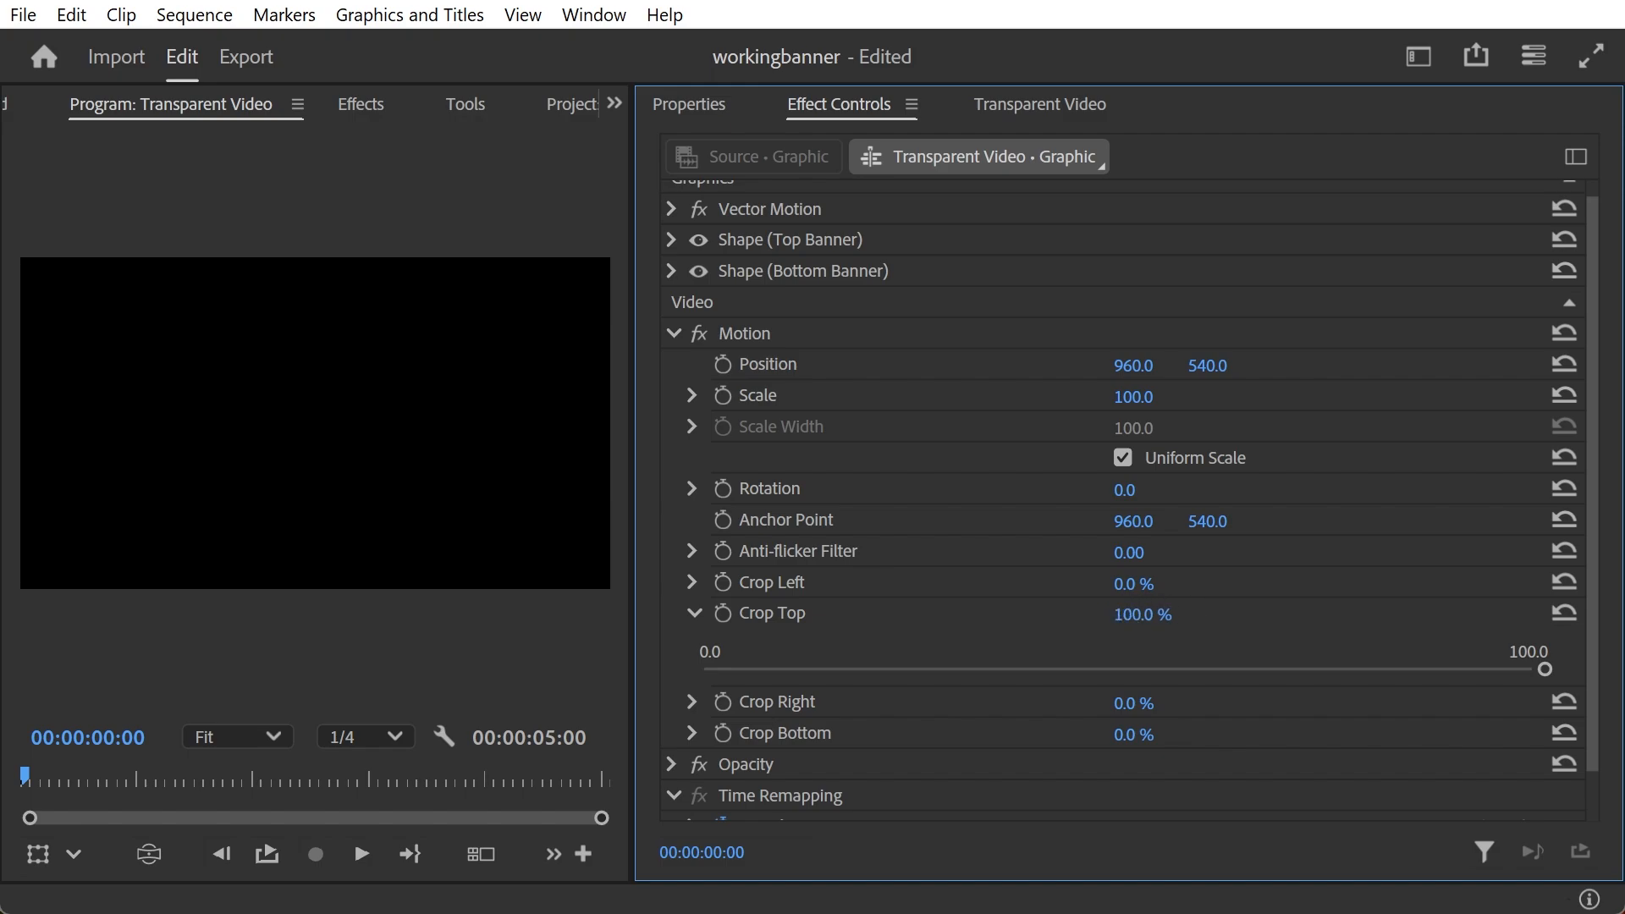
Try Crop Top values of 50% and 16% on the banner graphic's Motion effect.
{"action": "left_click", "coordinate": [1156, 606]}
{"action": "type", "text": "50"}
{"action": "key", "text": "Return"}
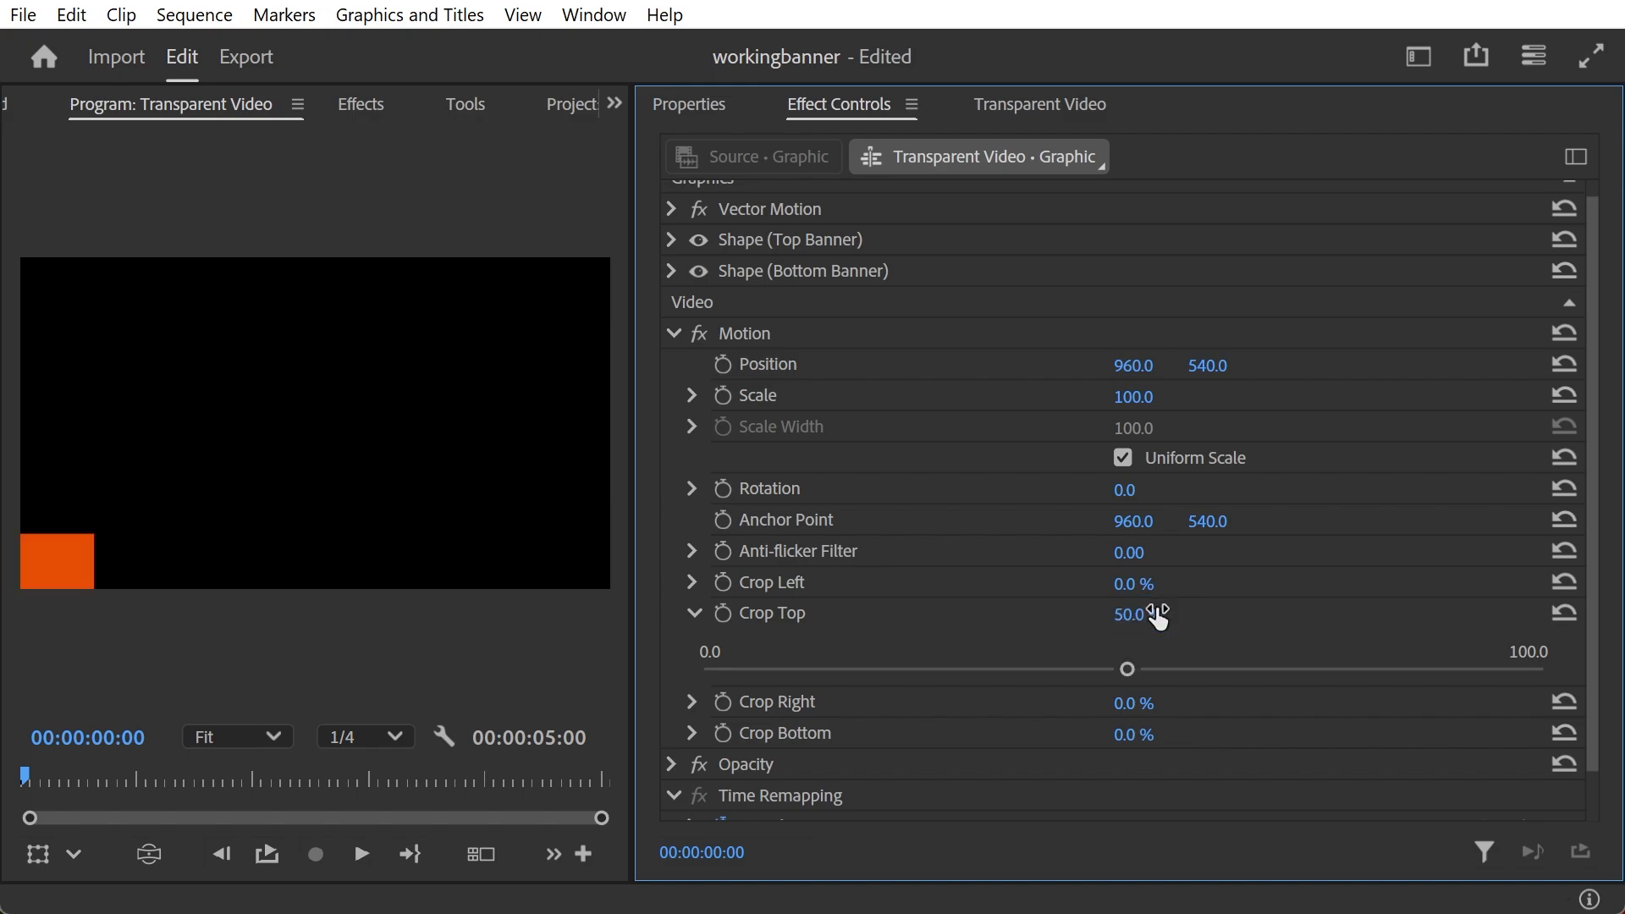
{"action": "left_click", "coordinate": [1156, 610]}
{"action": "type", "text": "16"}
{"action": "key", "text": "Return"}
Set Crop Top to 0% and start its keyframe animation at 00:00:00:00.
{"action": "left_click", "coordinate": [1117, 624]}
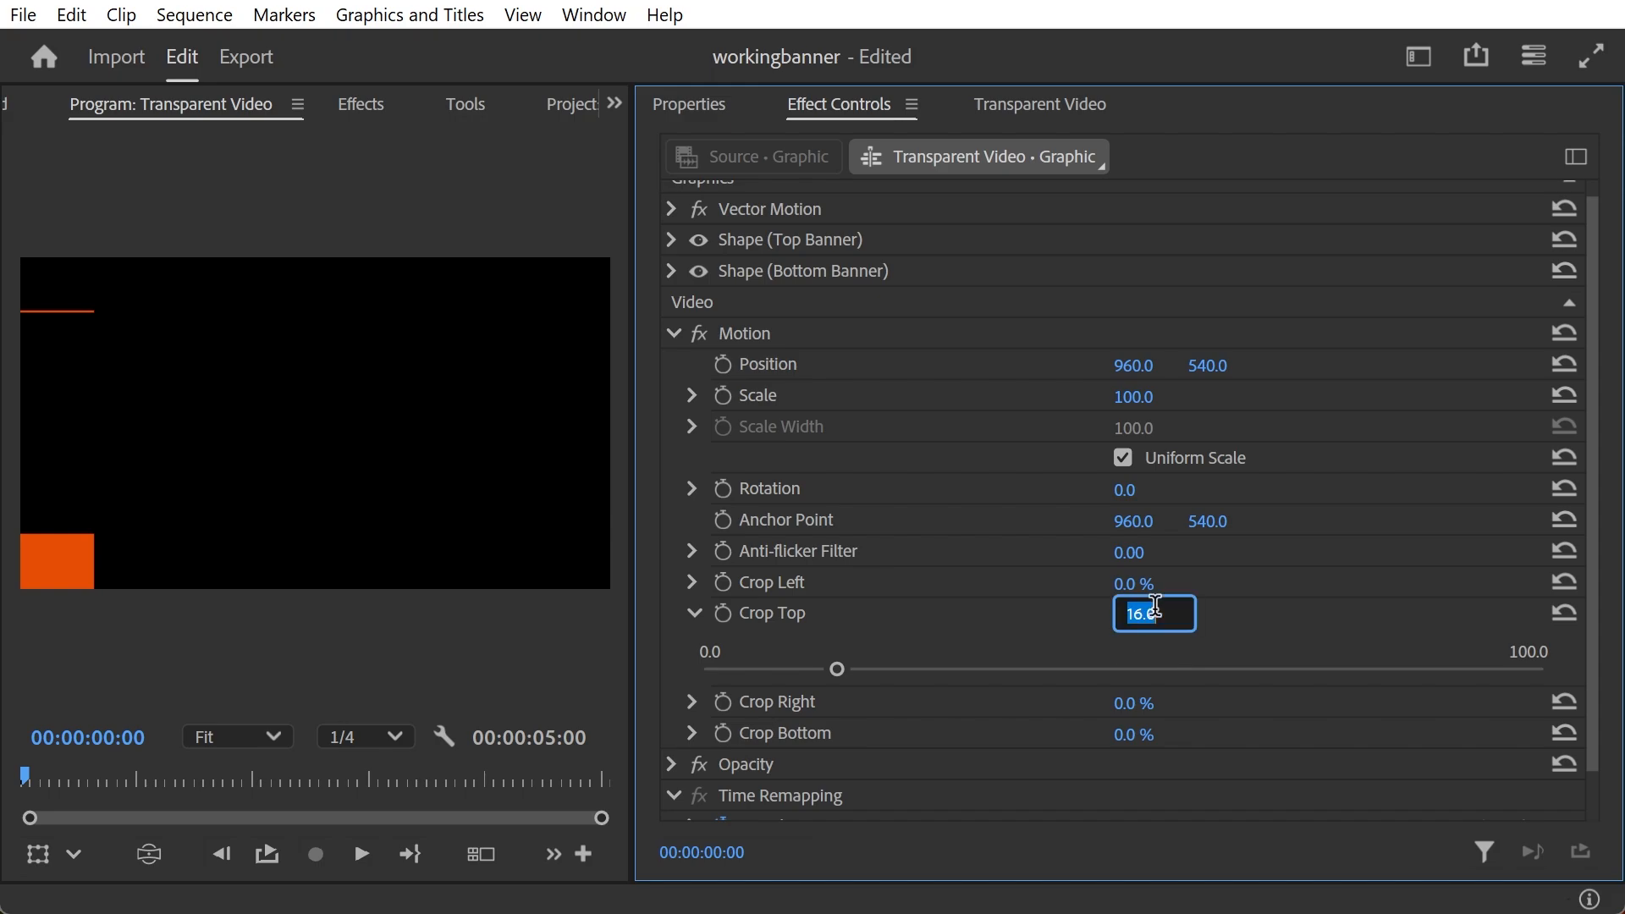
{"action": "type", "text": "0"}
{"action": "key", "text": "Return"}
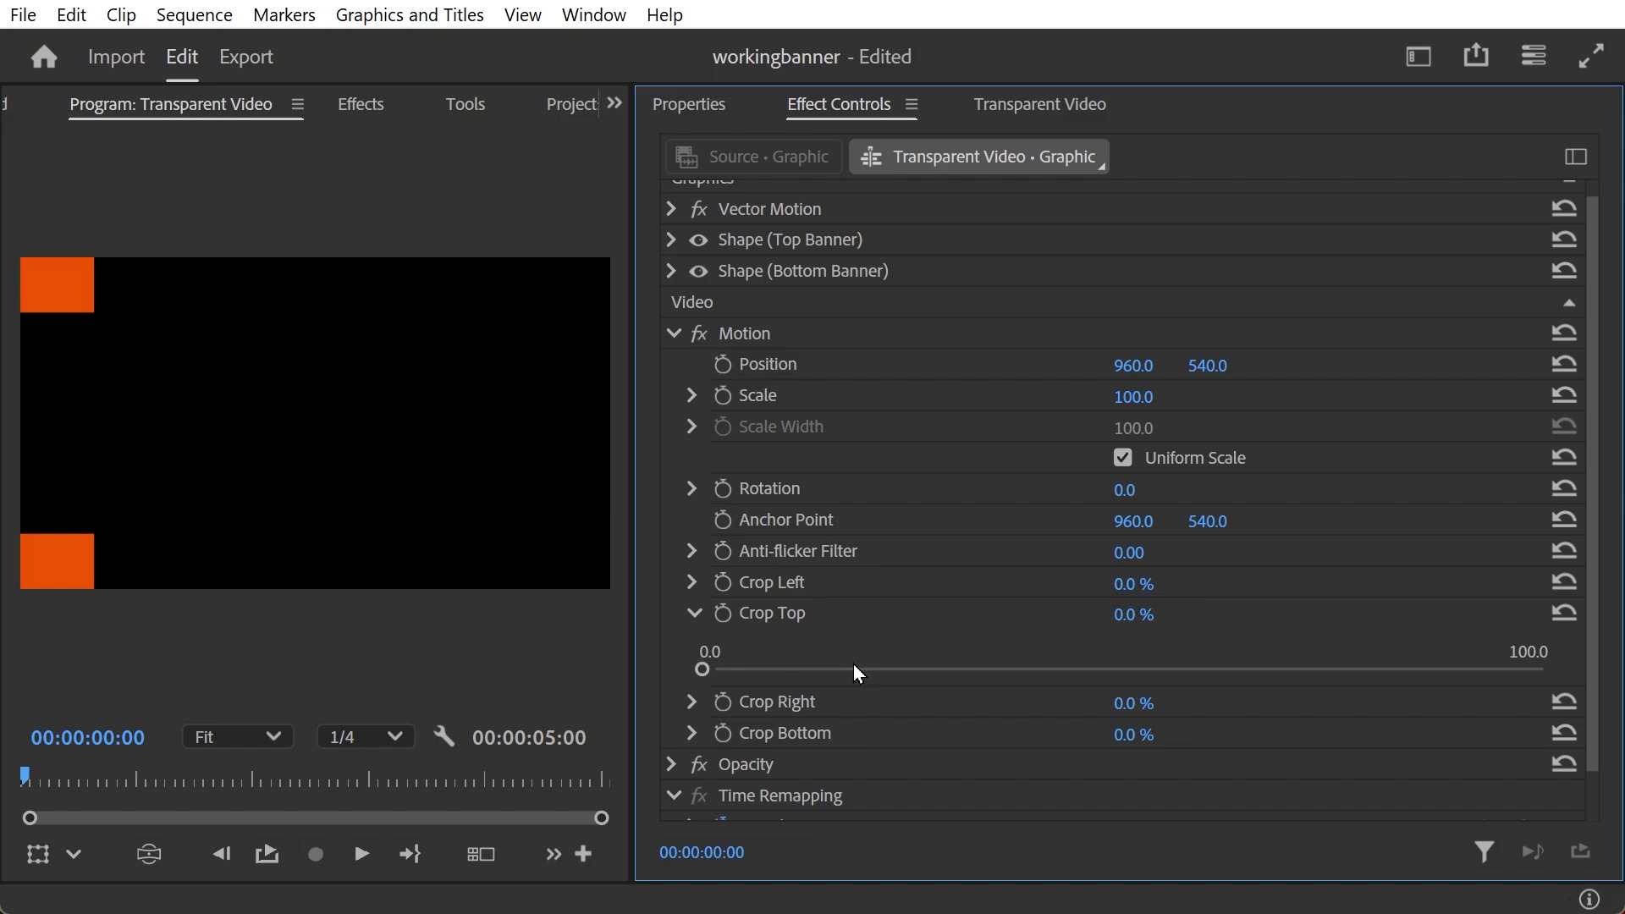
{"action": "left_click", "coordinate": [769, 612]}
{"action": "left_click", "coordinate": [723, 615]}
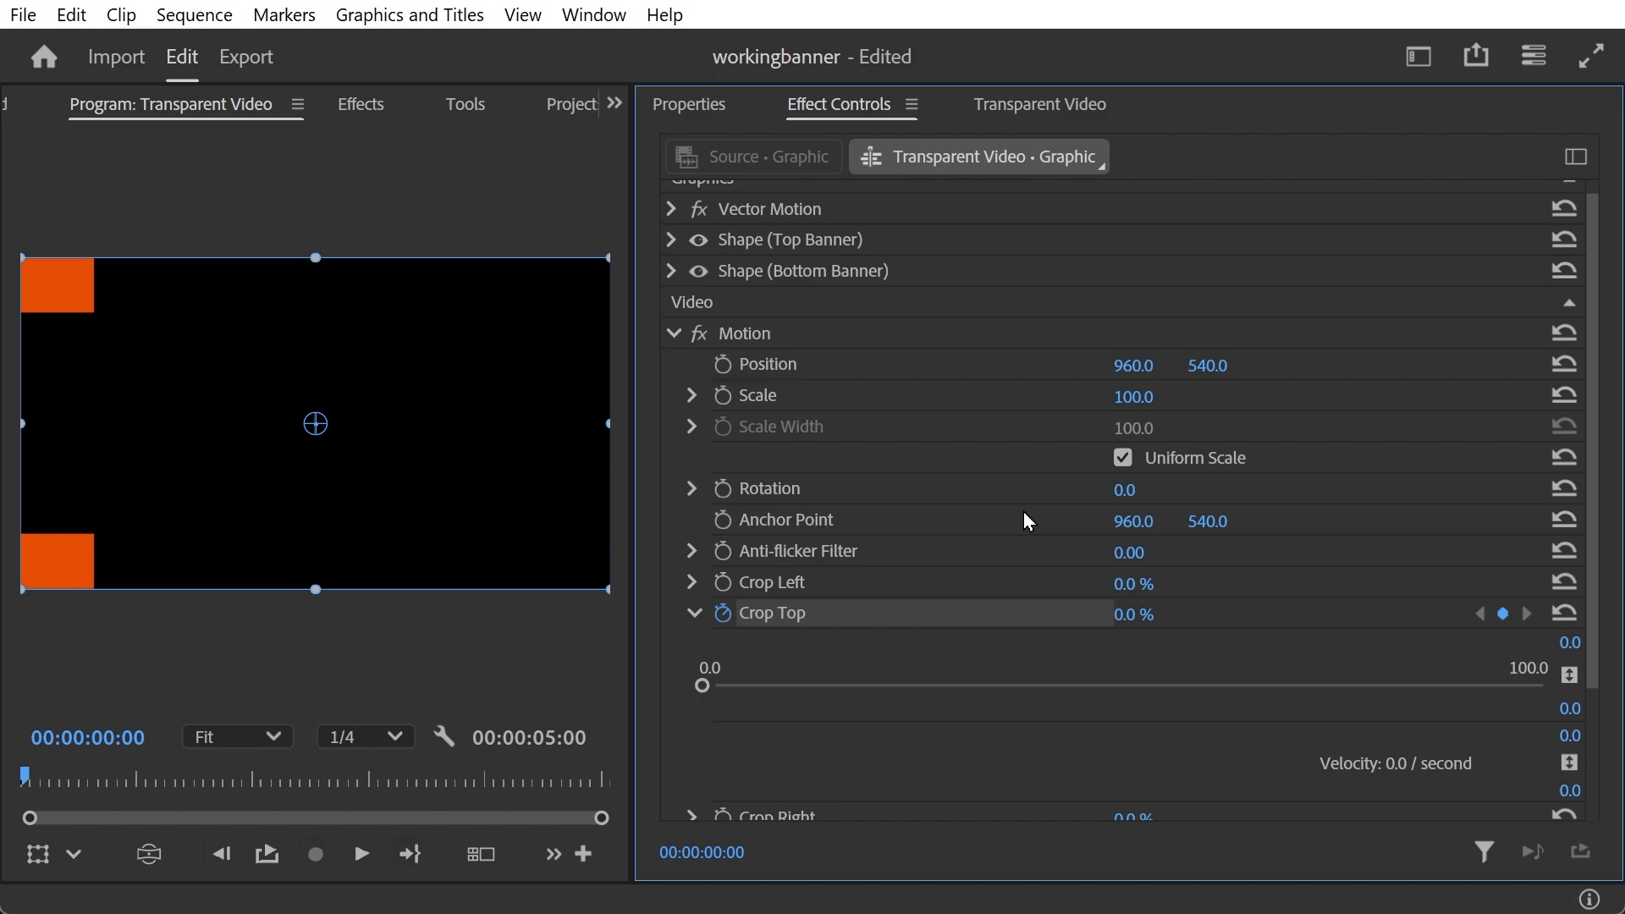
Step through the Bottom Banner's Position keyframes to the last one at 00:00:02:48.
{"action": "left_click", "coordinate": [689, 105]}
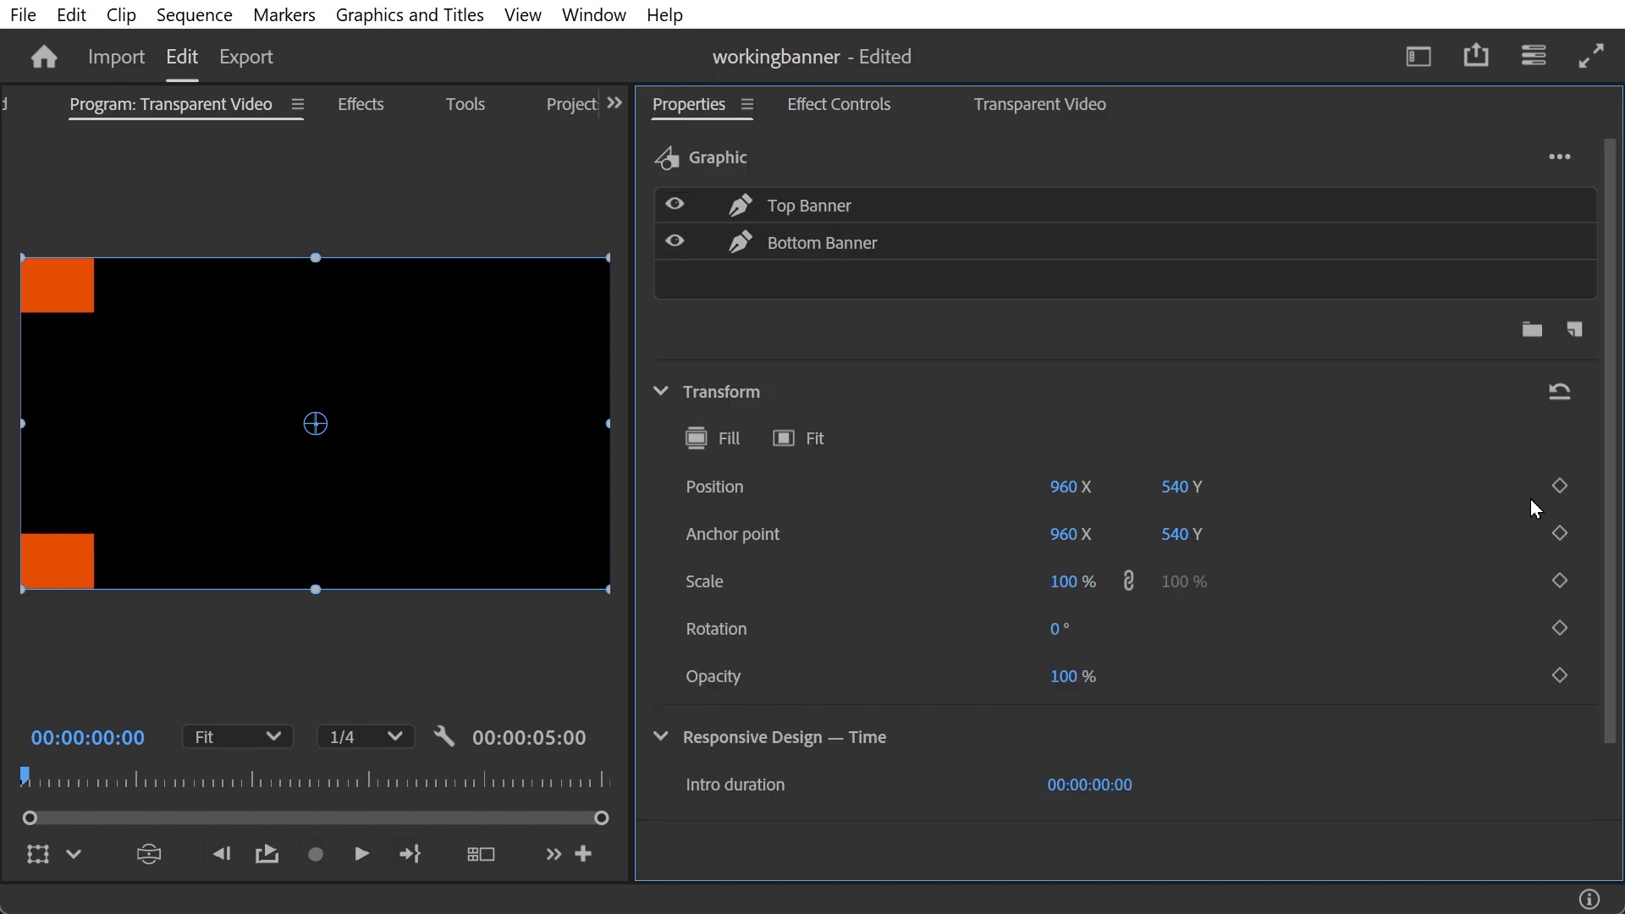
{"action": "scroll", "coordinate": [1436, 537], "scroll_direction": "down", "scroll_amount": 2}
{"action": "scroll", "coordinate": [1435, 536], "scroll_direction": "up", "scroll_amount": 2}
{"action": "left_click", "coordinate": [817, 243]}
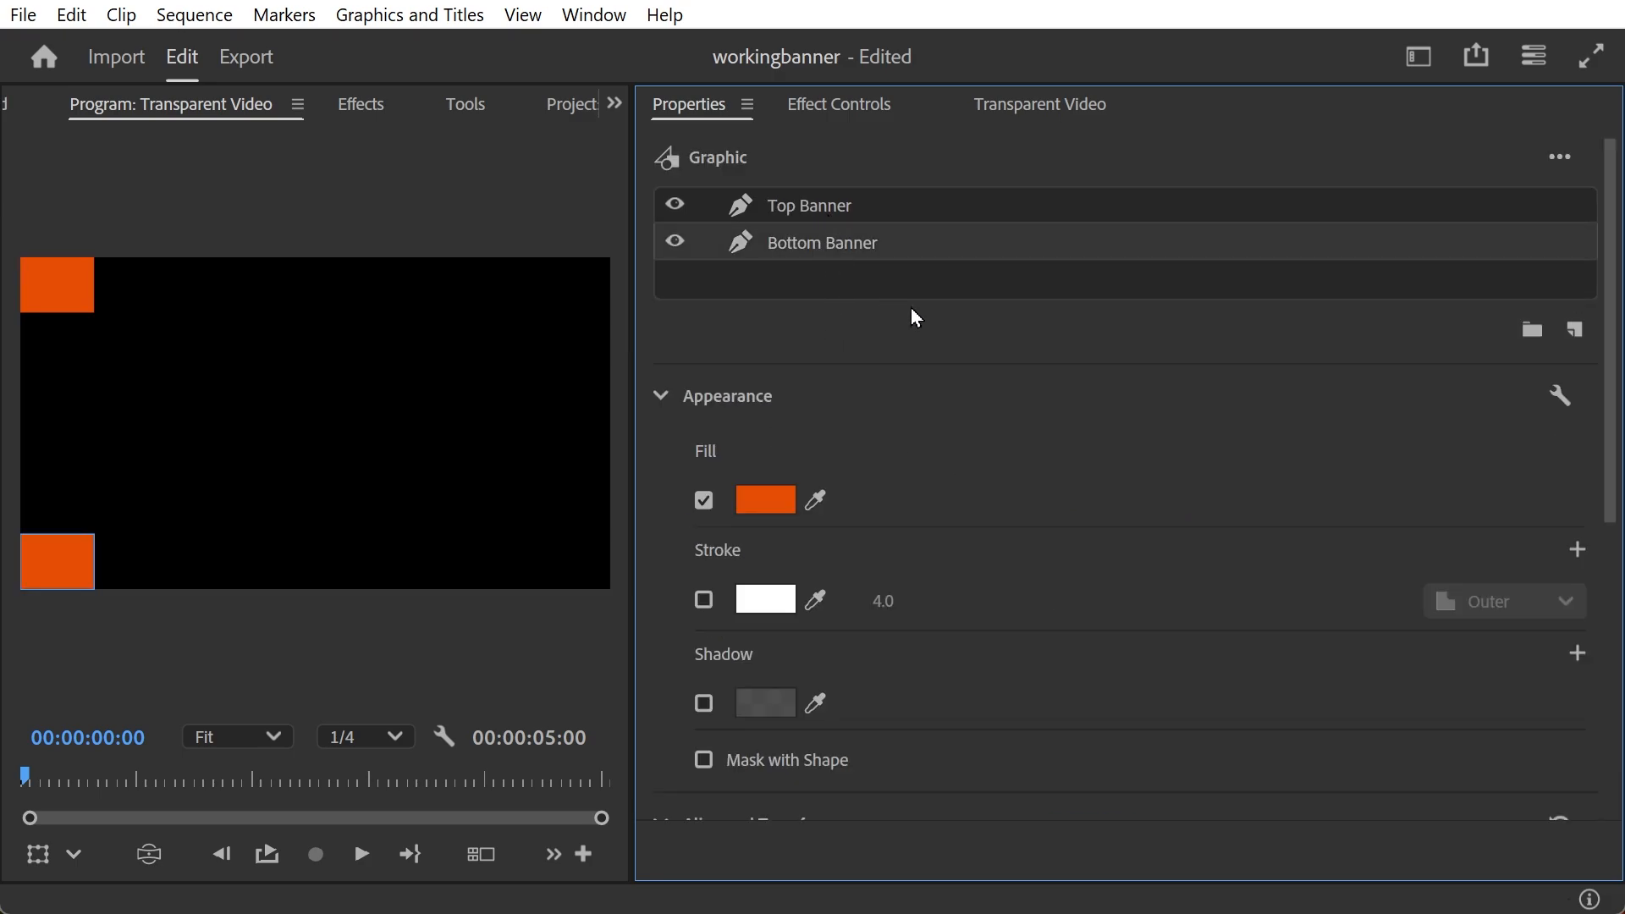
{"action": "scroll", "coordinate": [1274, 555], "scroll_direction": "down", "scroll_amount": 10}
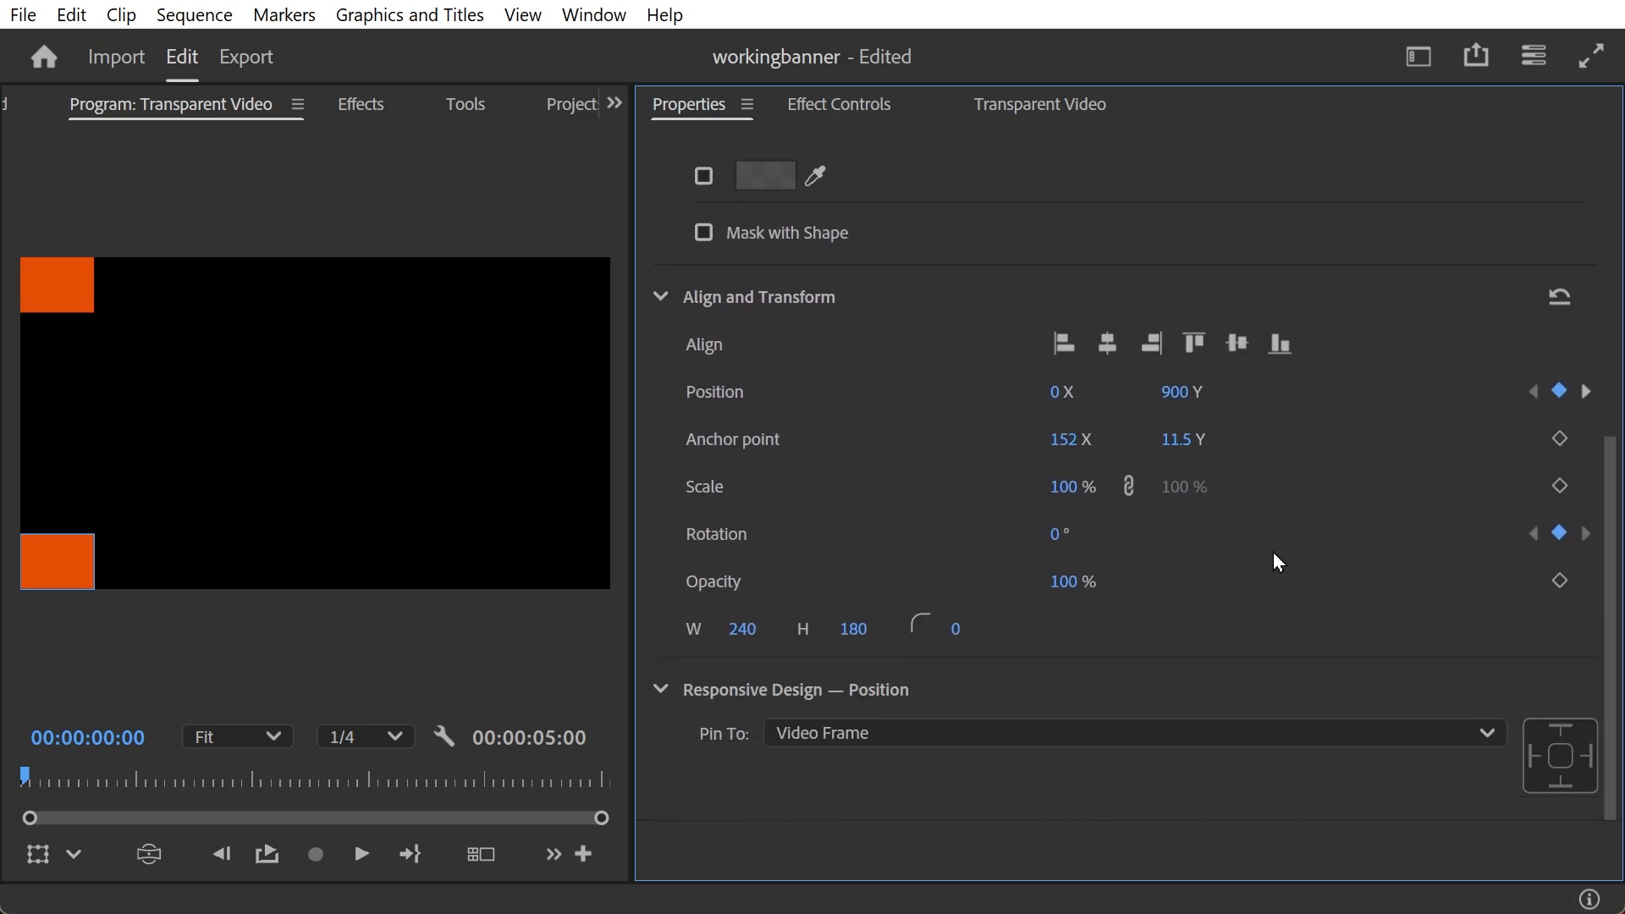
{"action": "left_click", "coordinate": [1584, 388]}
{"action": "left_click", "coordinate": [1583, 389]}
{"action": "left_click", "coordinate": [1583, 389]}
{"action": "left_click", "coordinate": [1584, 388]}
{"action": "left_click", "coordinate": [1583, 389]}
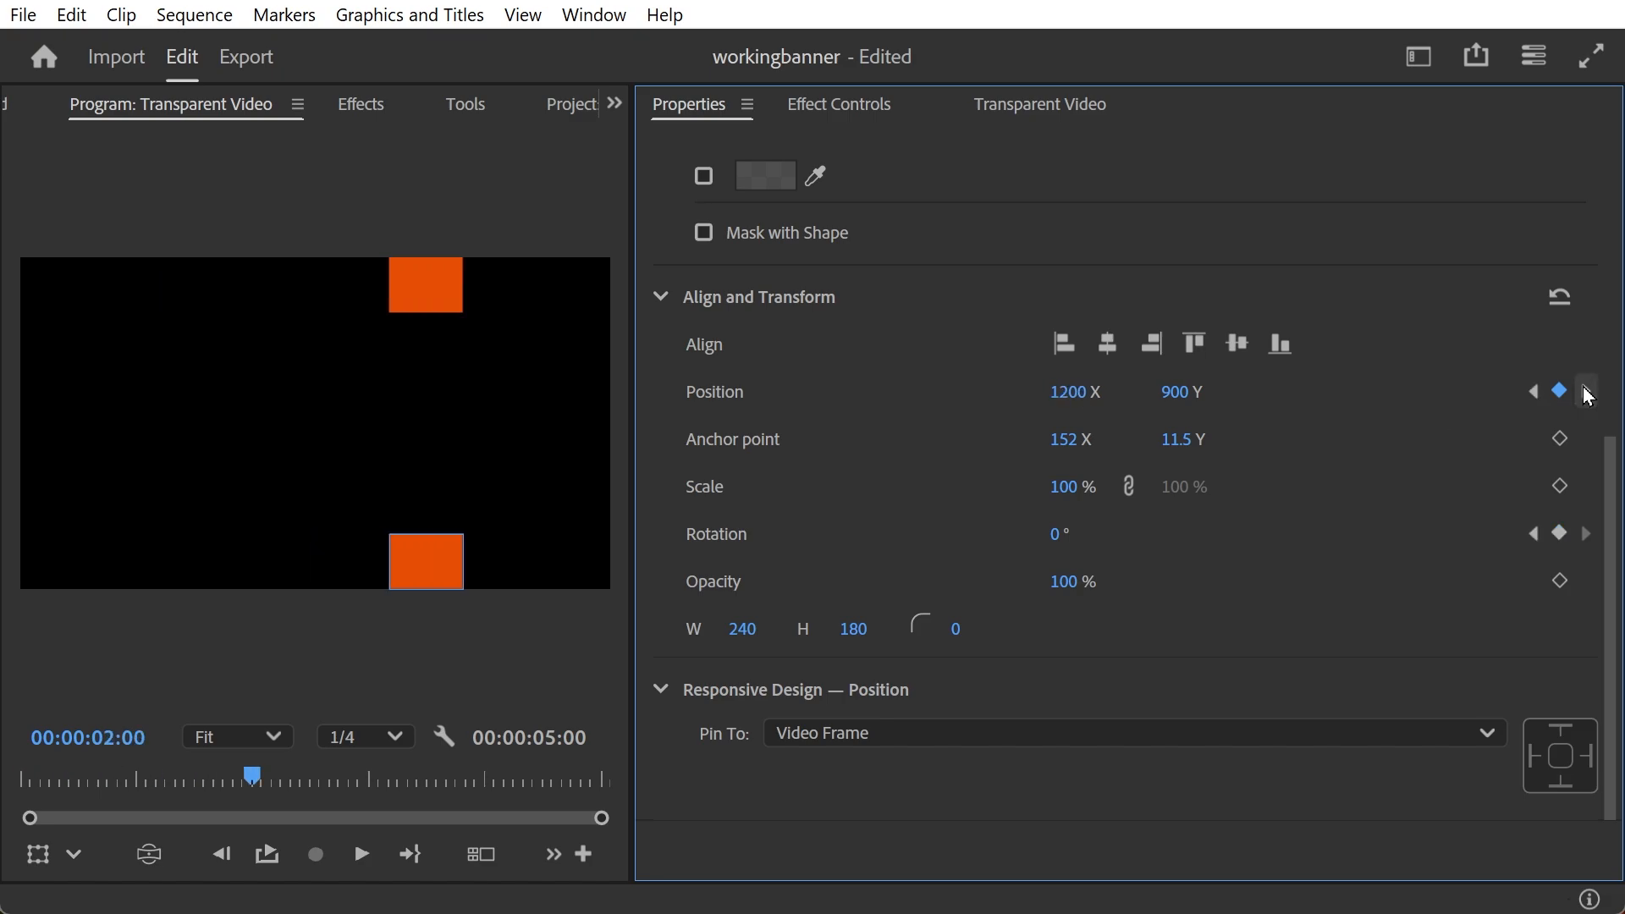
{"action": "left_click", "coordinate": [1584, 388]}
{"action": "left_click", "coordinate": [1586, 391]}
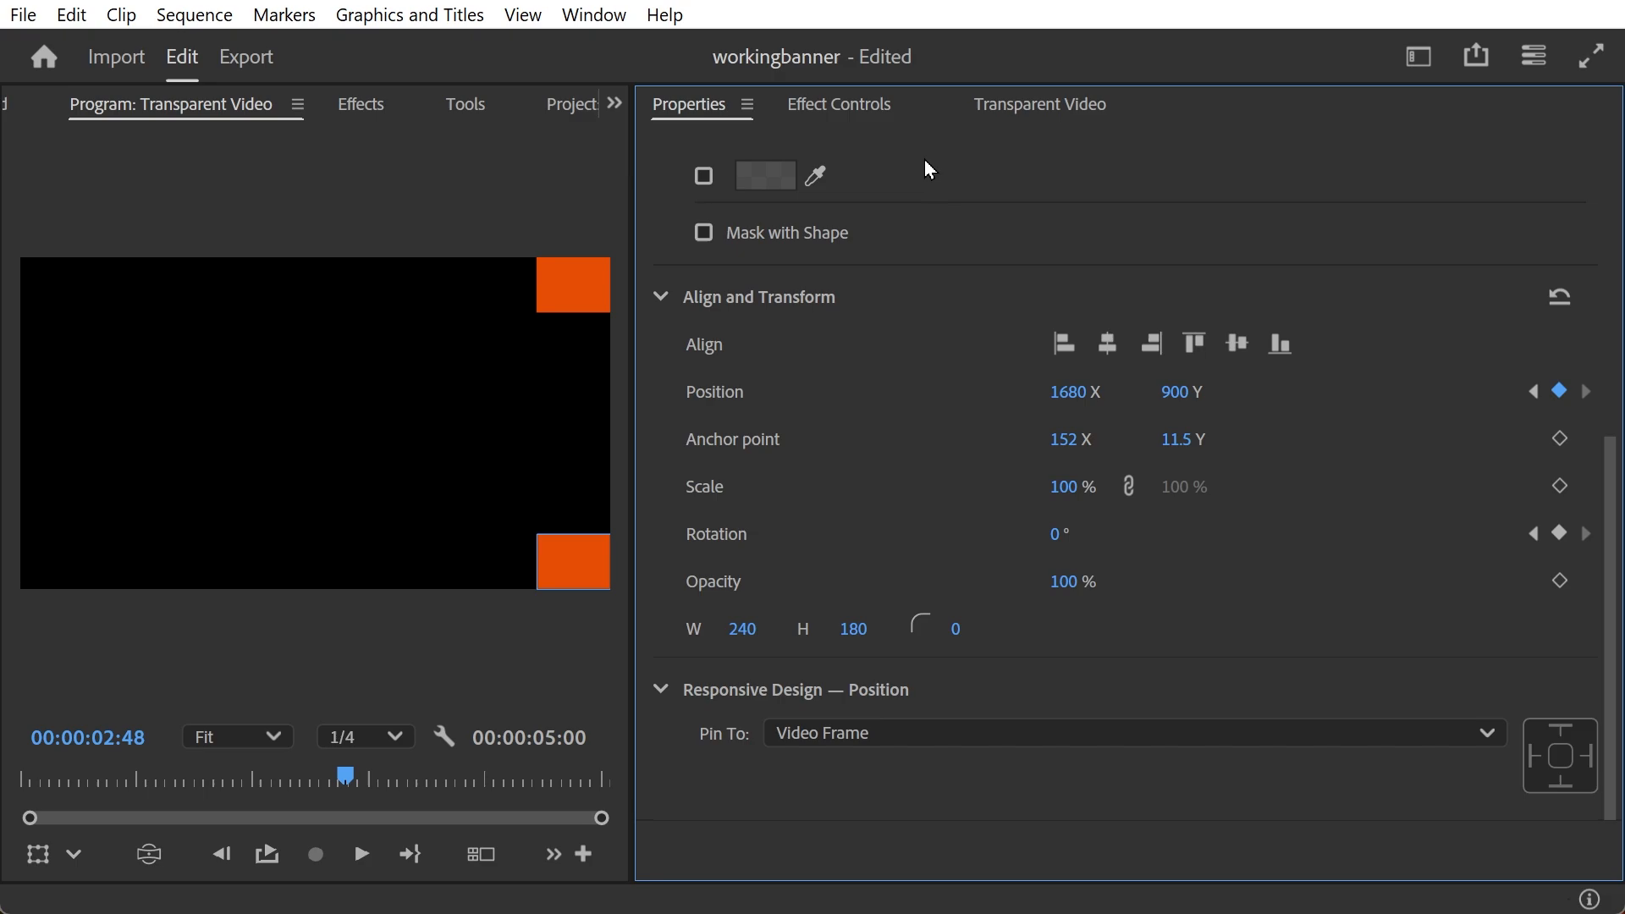
Add a Crop Top keyframe at 00:00:02:48 with a value of 16.7%.
{"action": "left_click", "coordinate": [859, 103]}
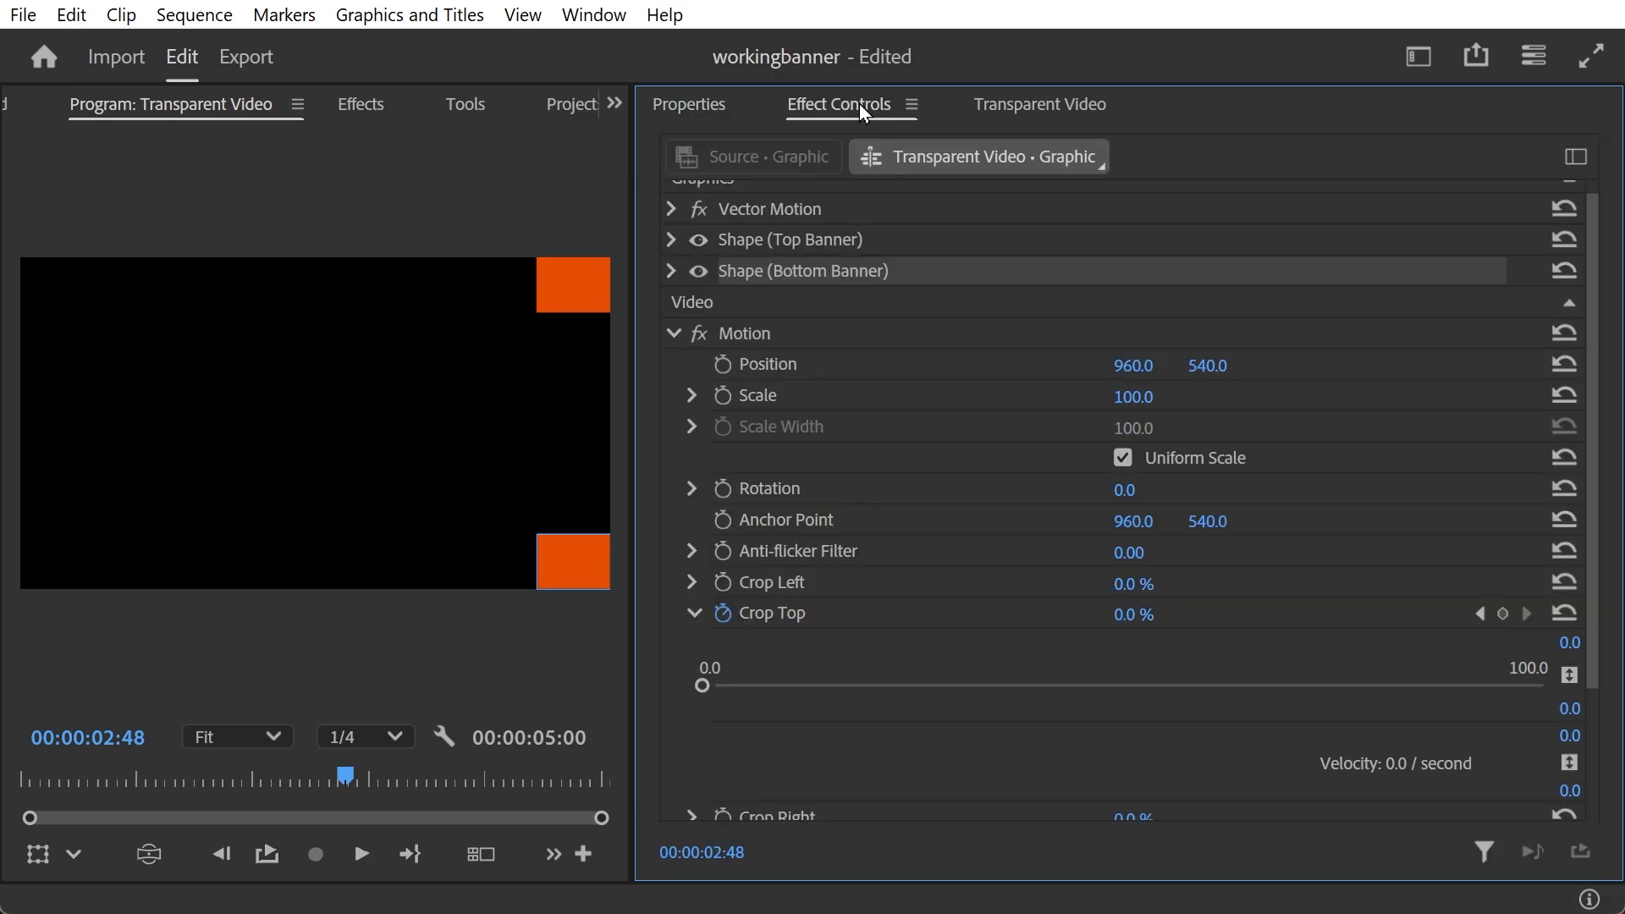
{"action": "left_click", "coordinate": [1128, 615]}
{"action": "left_click", "coordinate": [1503, 613]}
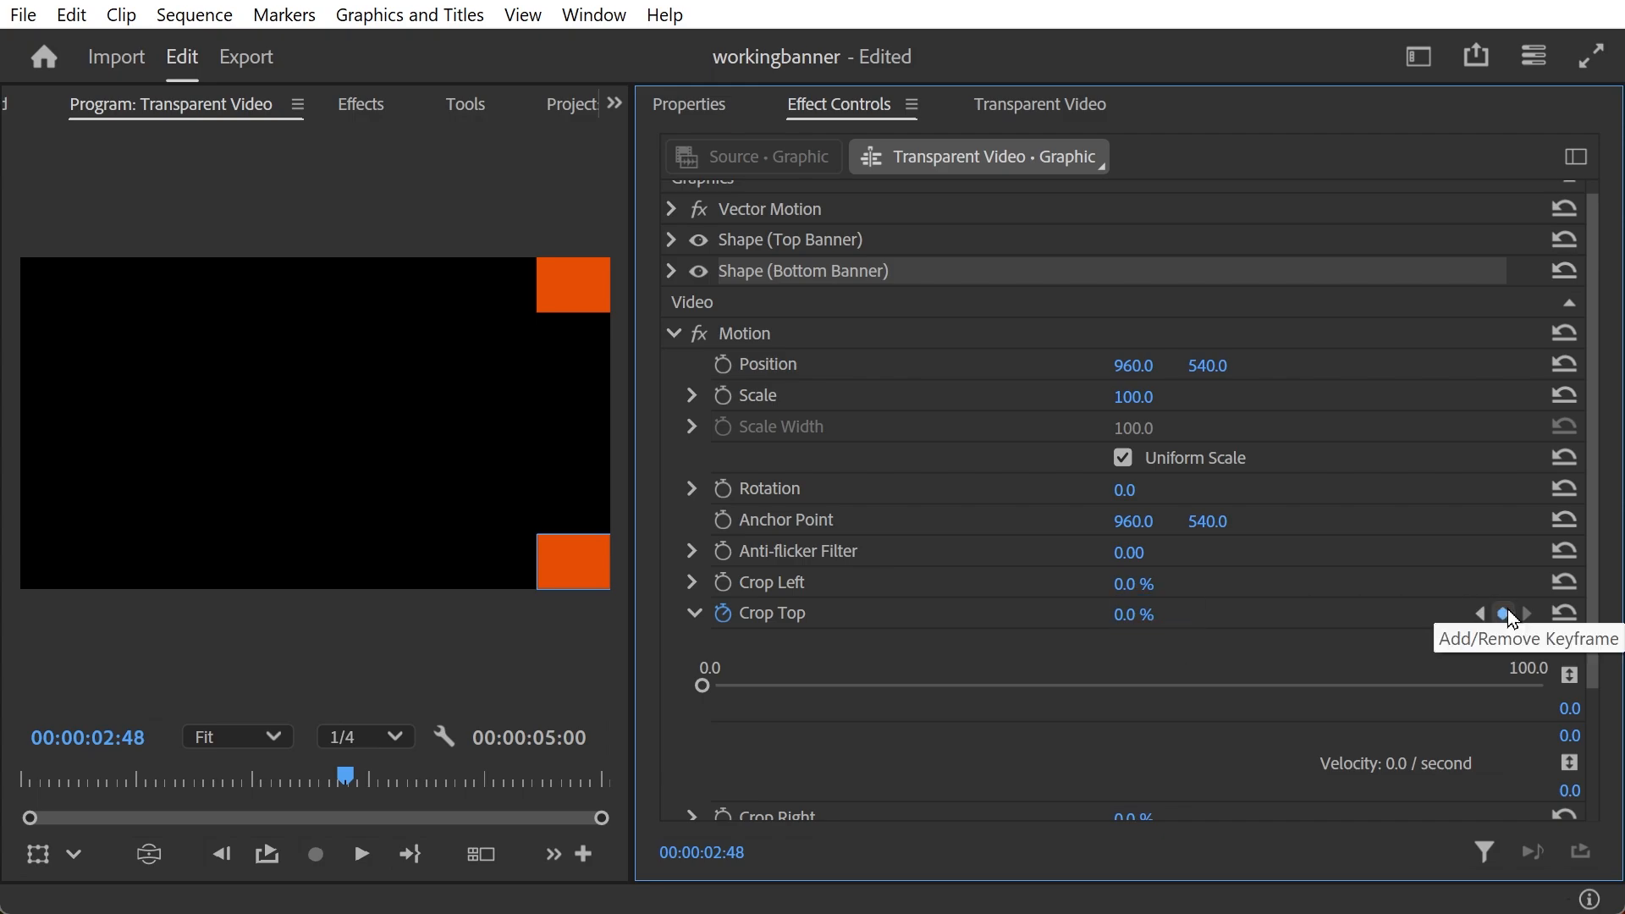
{"action": "left_click", "coordinate": [1156, 606]}
{"action": "type", "text": "1"}
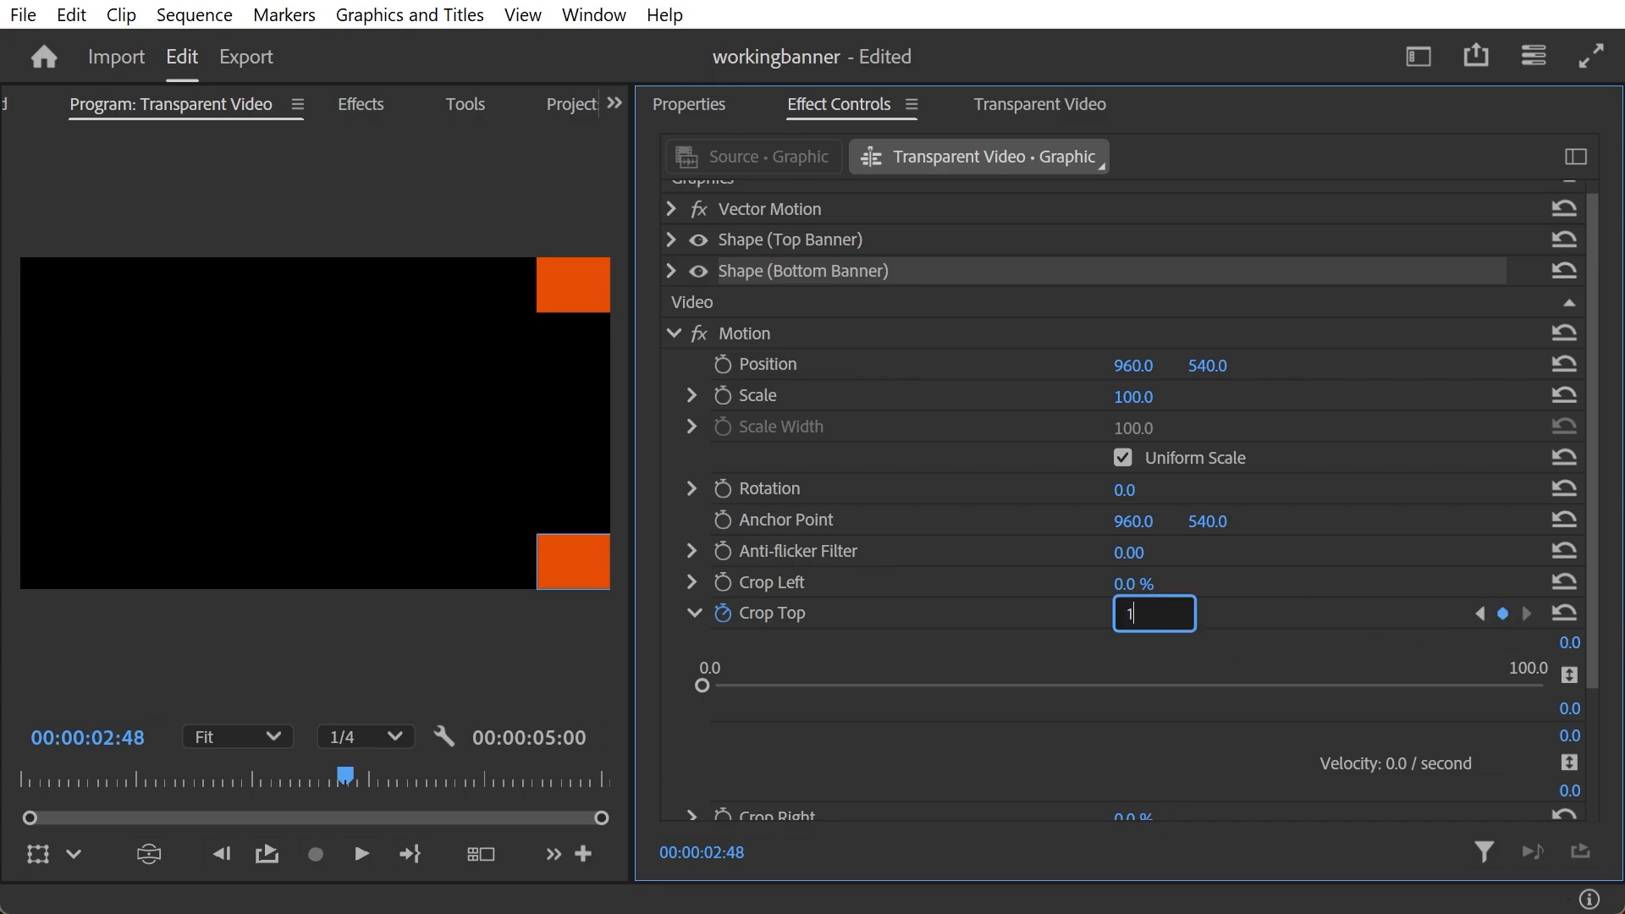
{"action": "type", "text": "6.7"}
{"action": "key", "text": "Return"}
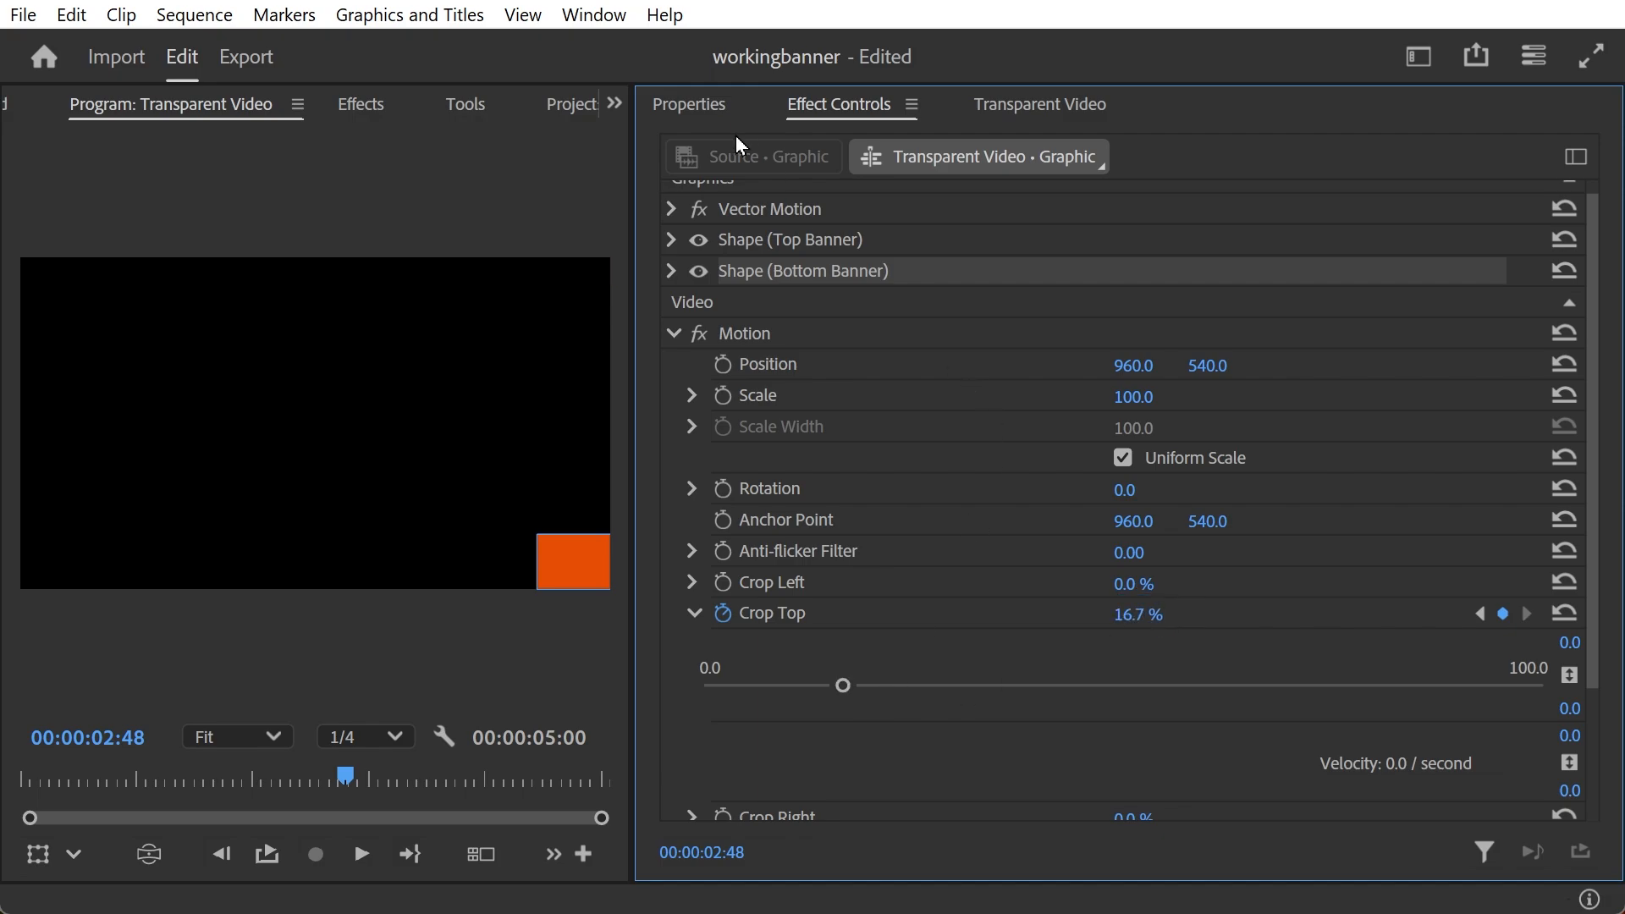
Play the sequence from the start to preview the Crop Top animation on the banners.
{"action": "left_click", "coordinate": [698, 109]}
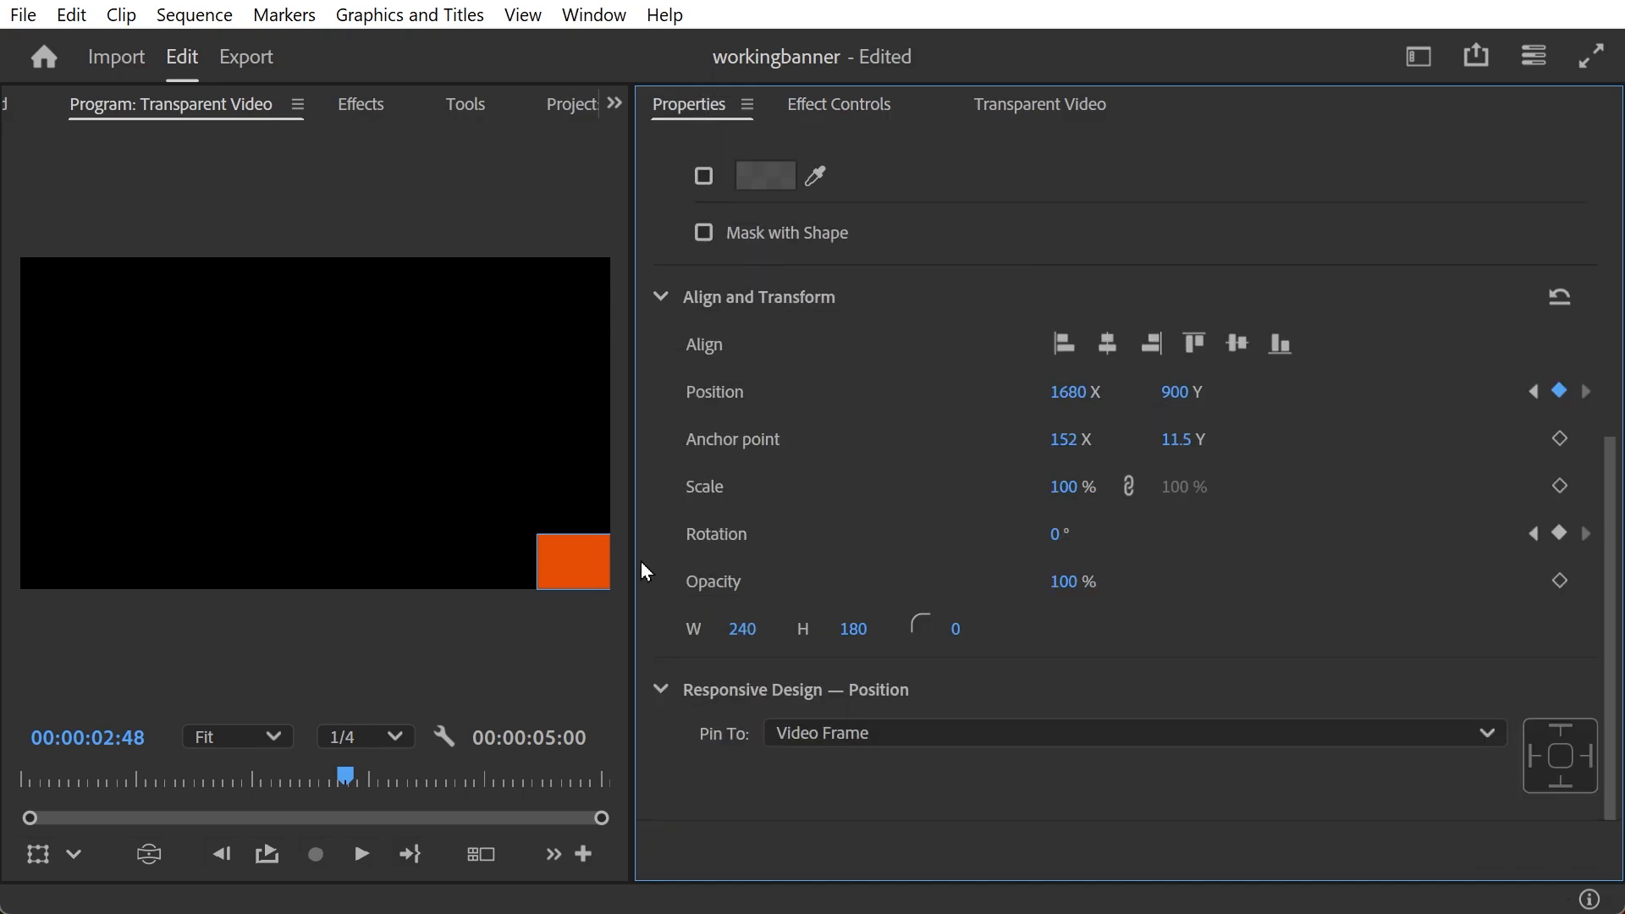
{"action": "left_click_drag", "start_coordinate": [292, 788], "coordinate": [23, 784]}
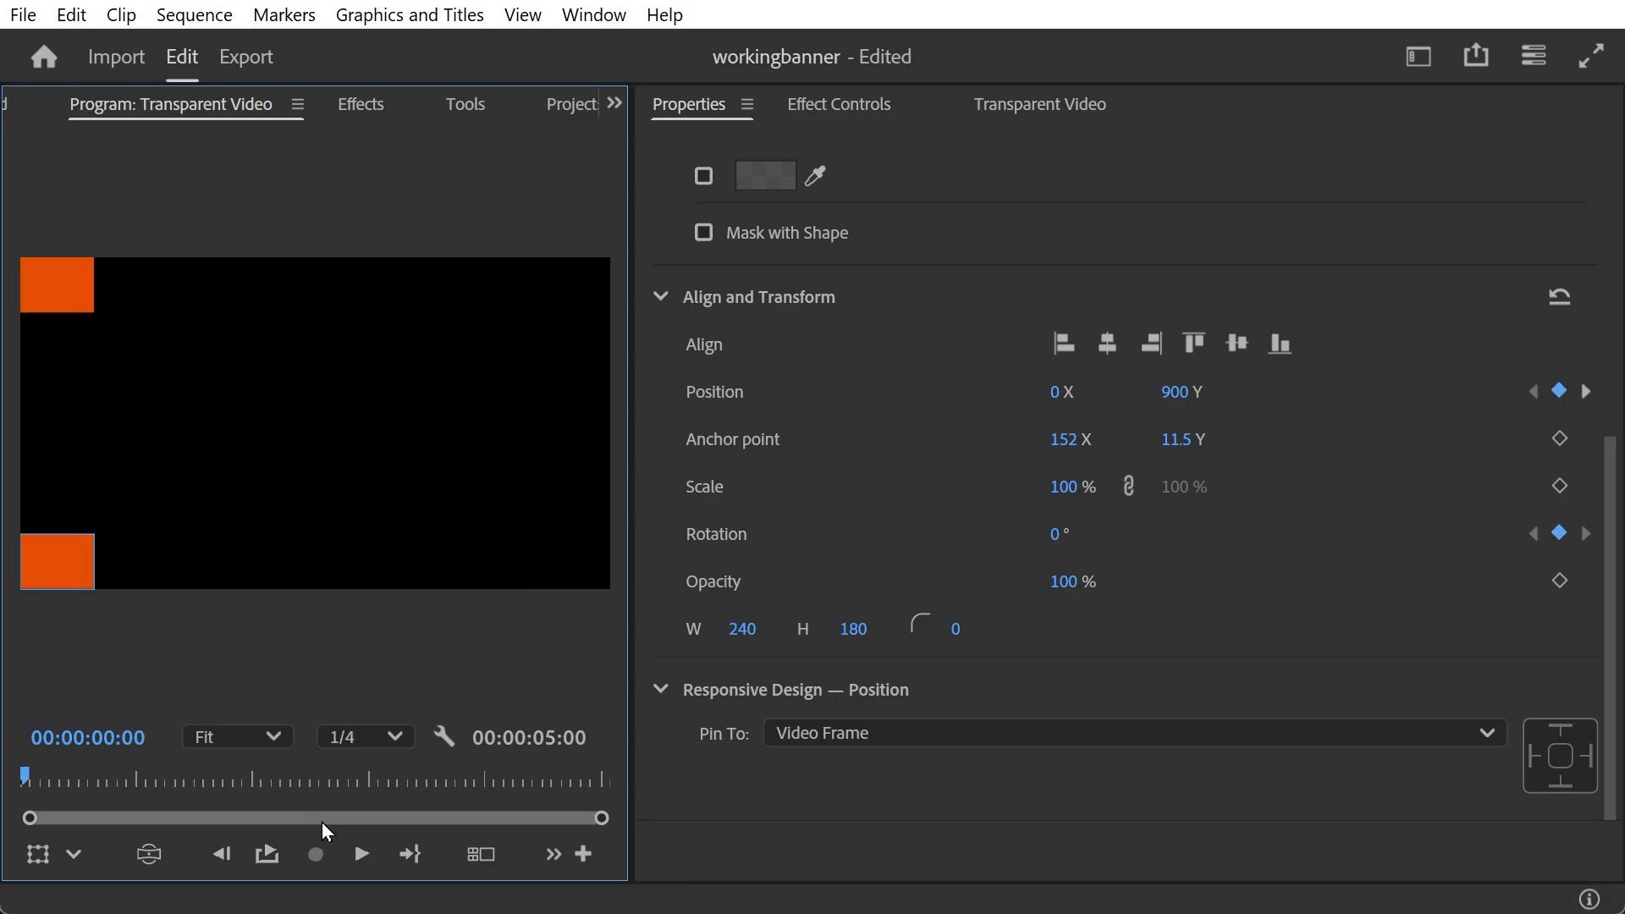
{"action": "left_click", "coordinate": [364, 855]}
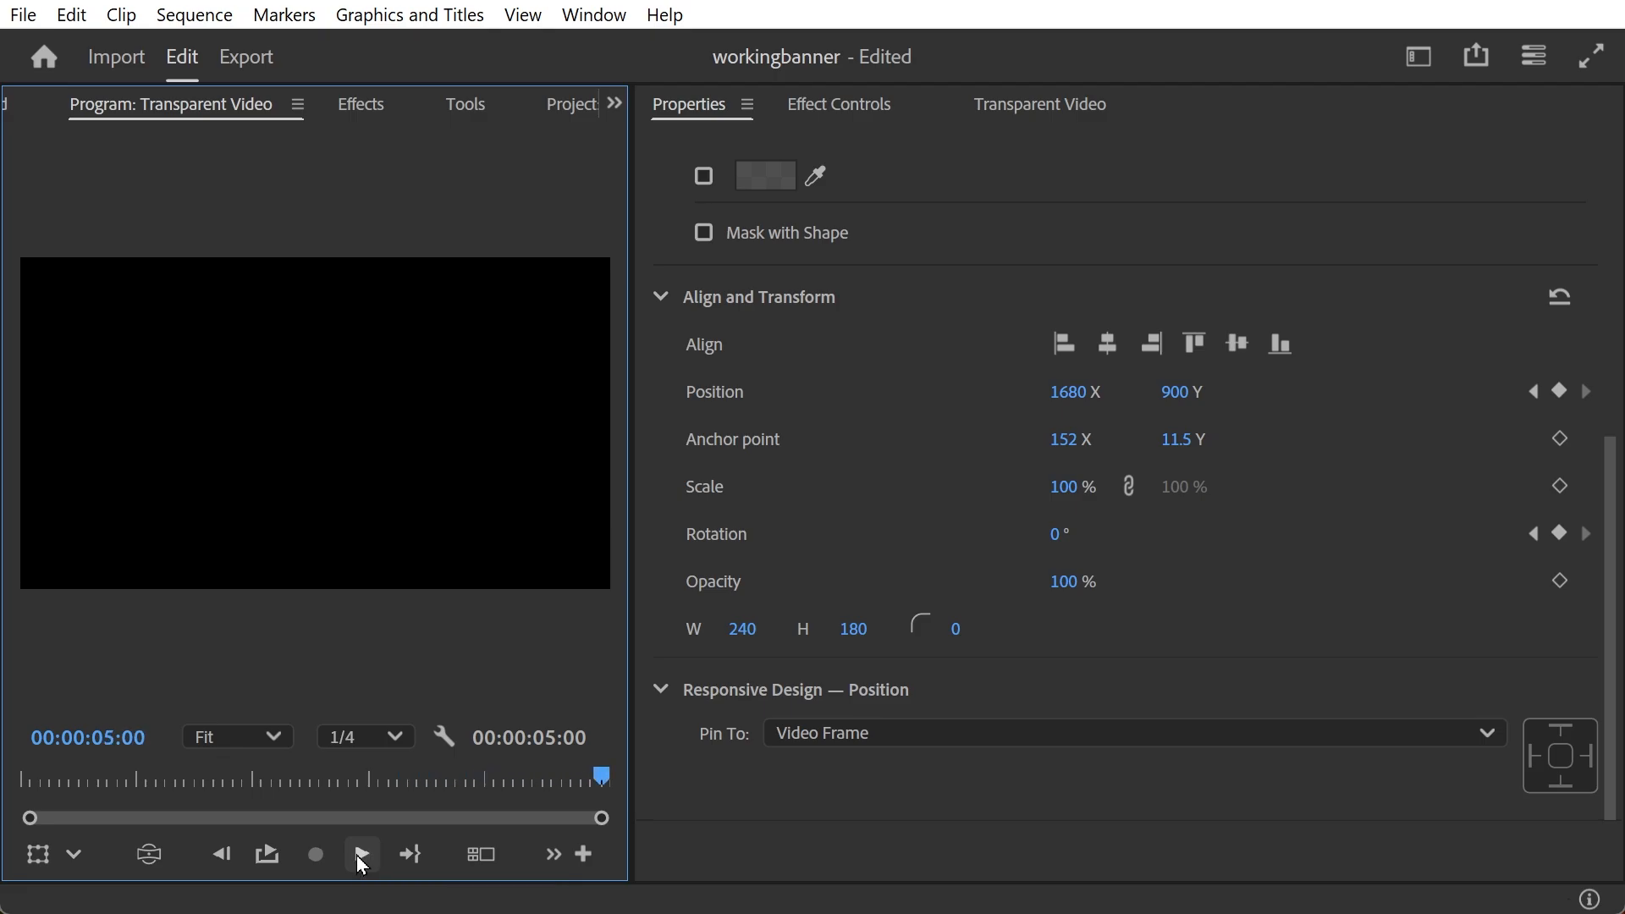
Start Crop Bottom keyframe animation at 00:00:00:00 with a value of 0% and expand its settings.
{"action": "left_click_drag", "start_coordinate": [315, 799], "coordinate": [23, 799]}
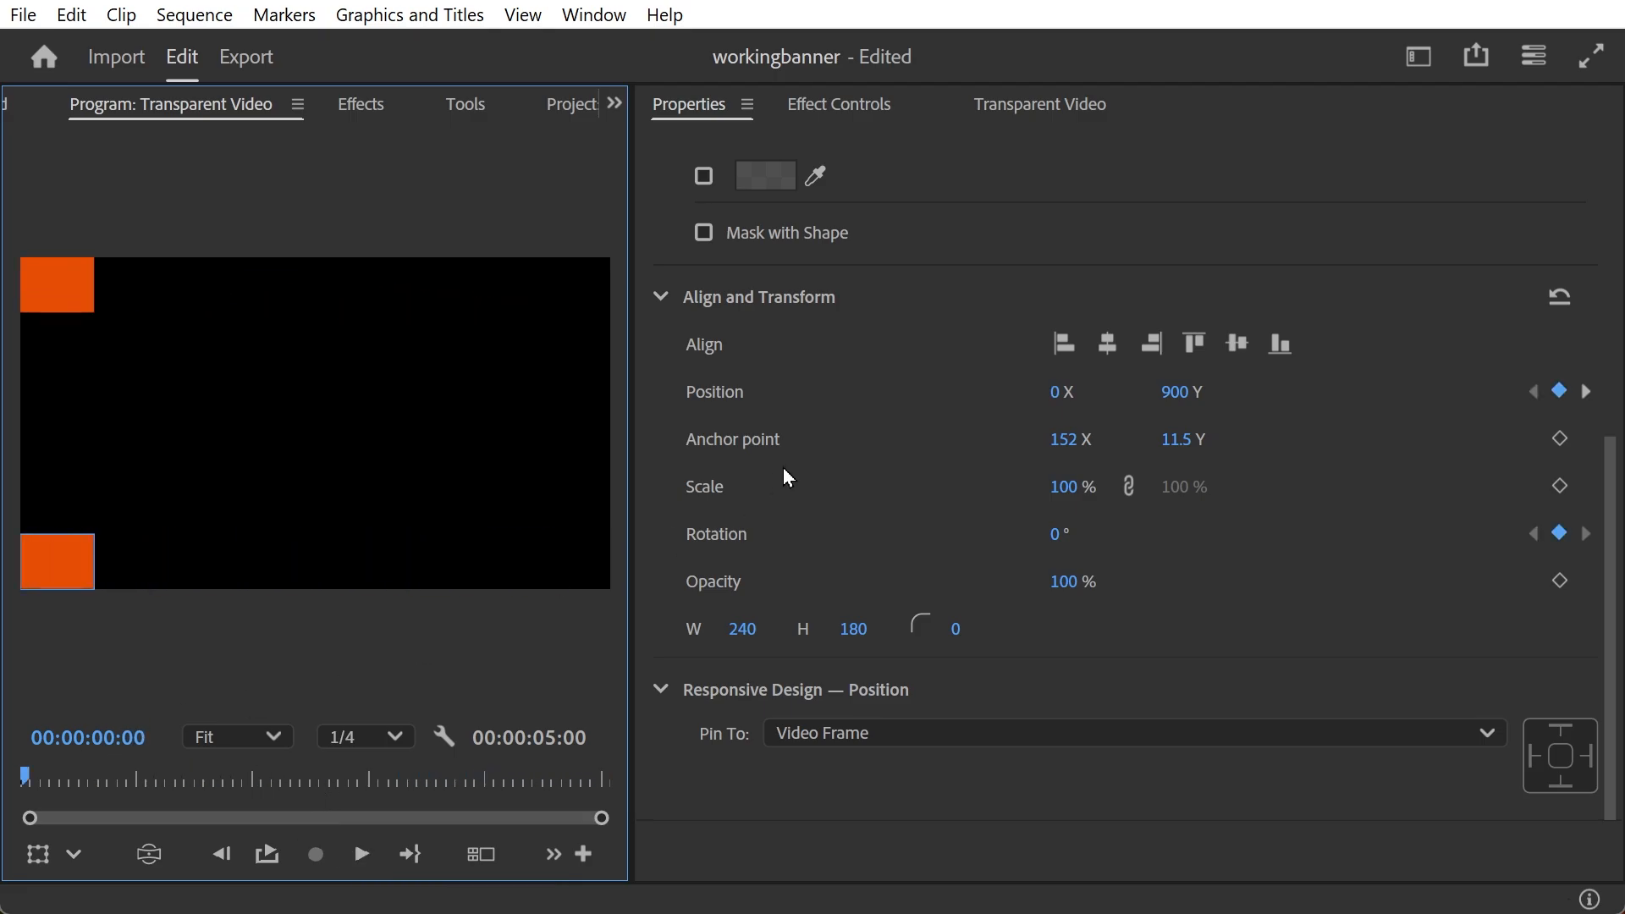
{"action": "left_click", "coordinate": [825, 110]}
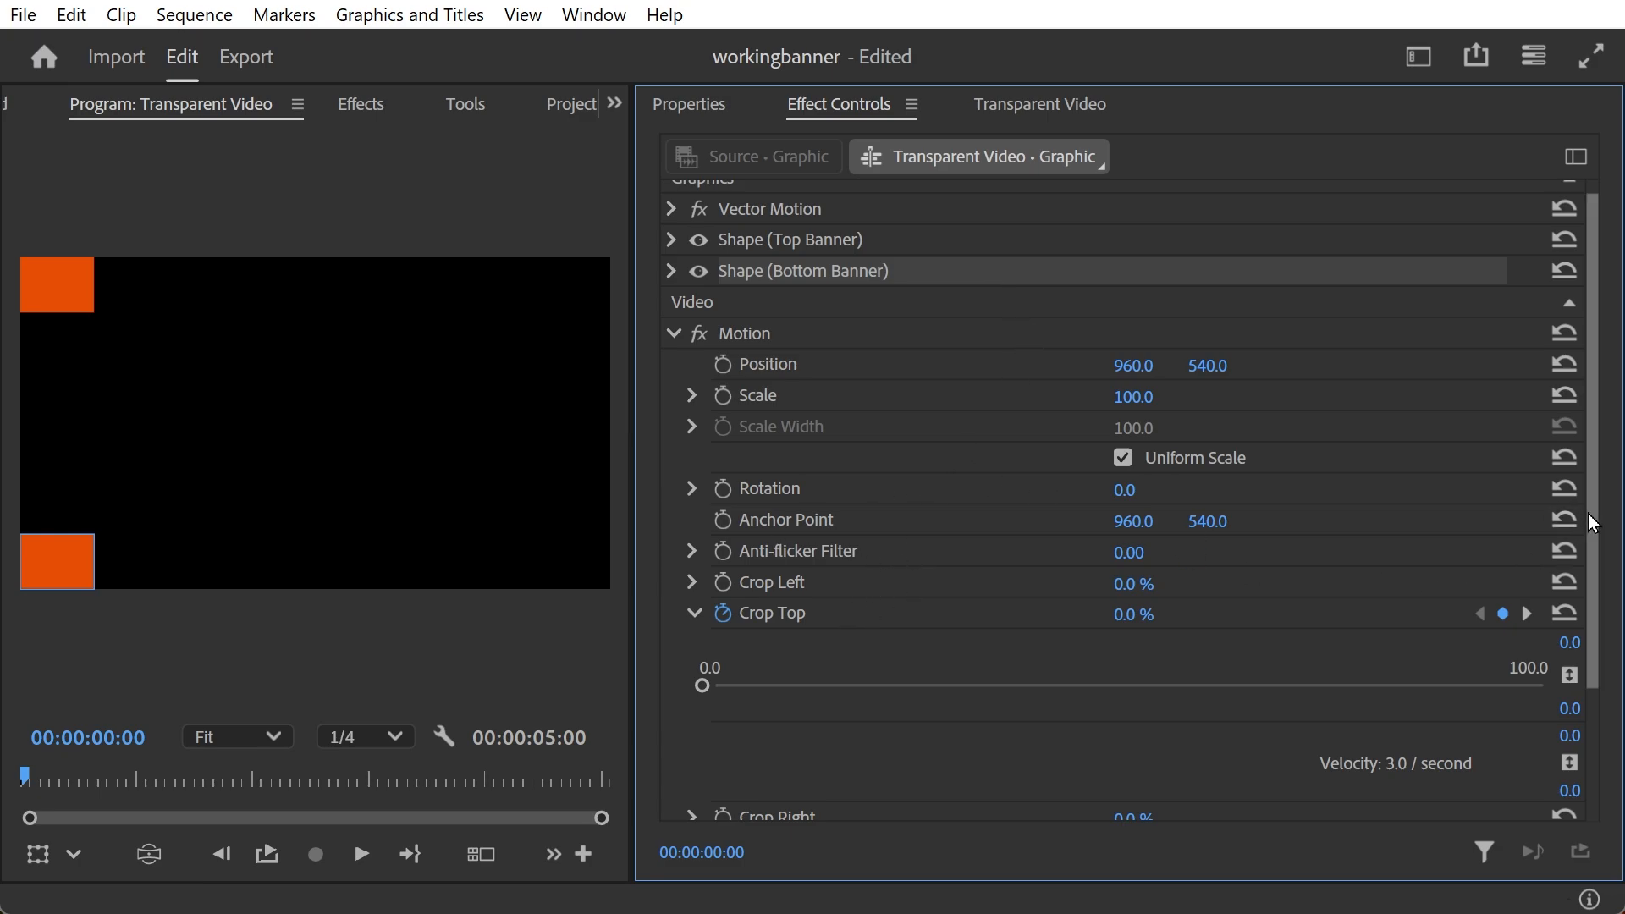
{"action": "left_click_drag", "start_coordinate": [1596, 537], "coordinate": [1600, 654]}
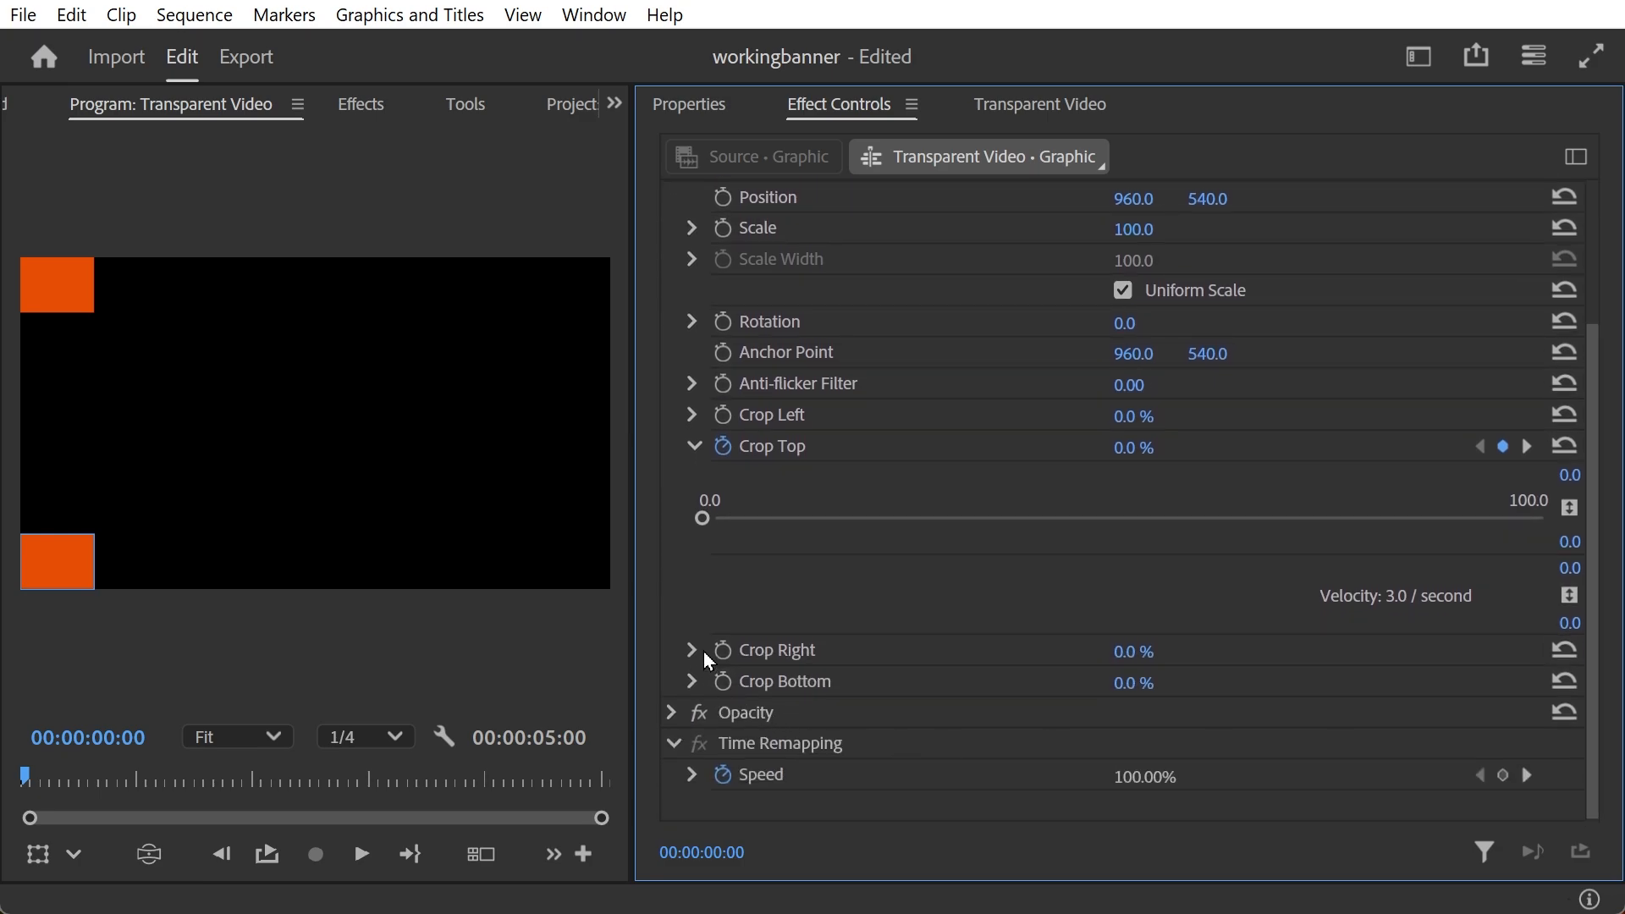
{"action": "left_click", "coordinate": [6, 774]}
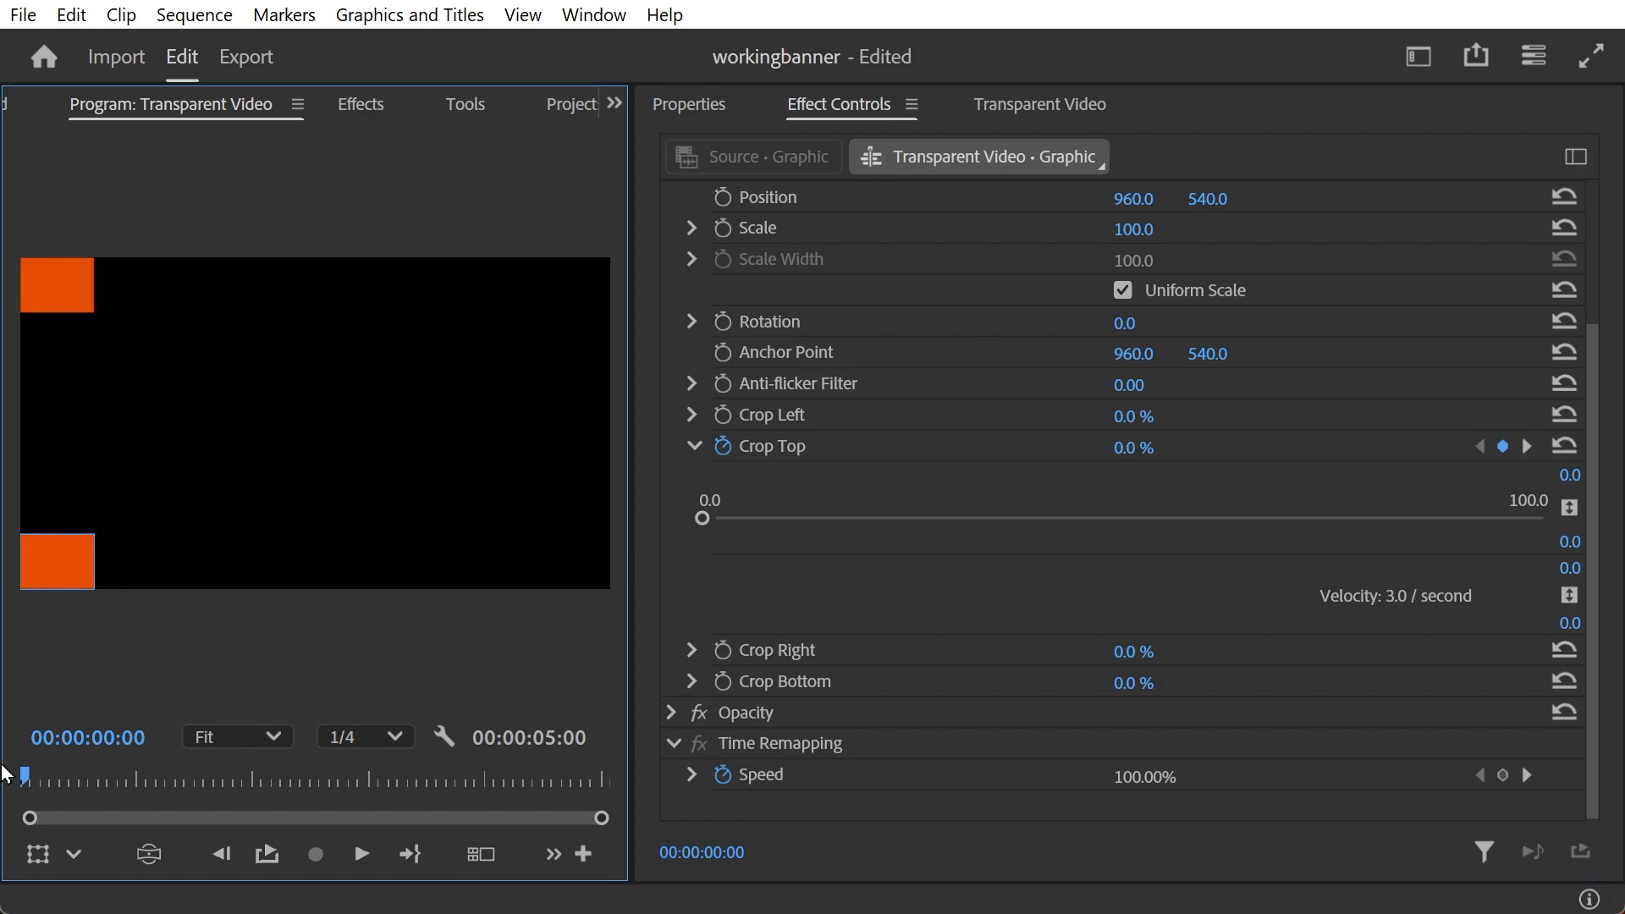
{"action": "left_click", "coordinate": [722, 682]}
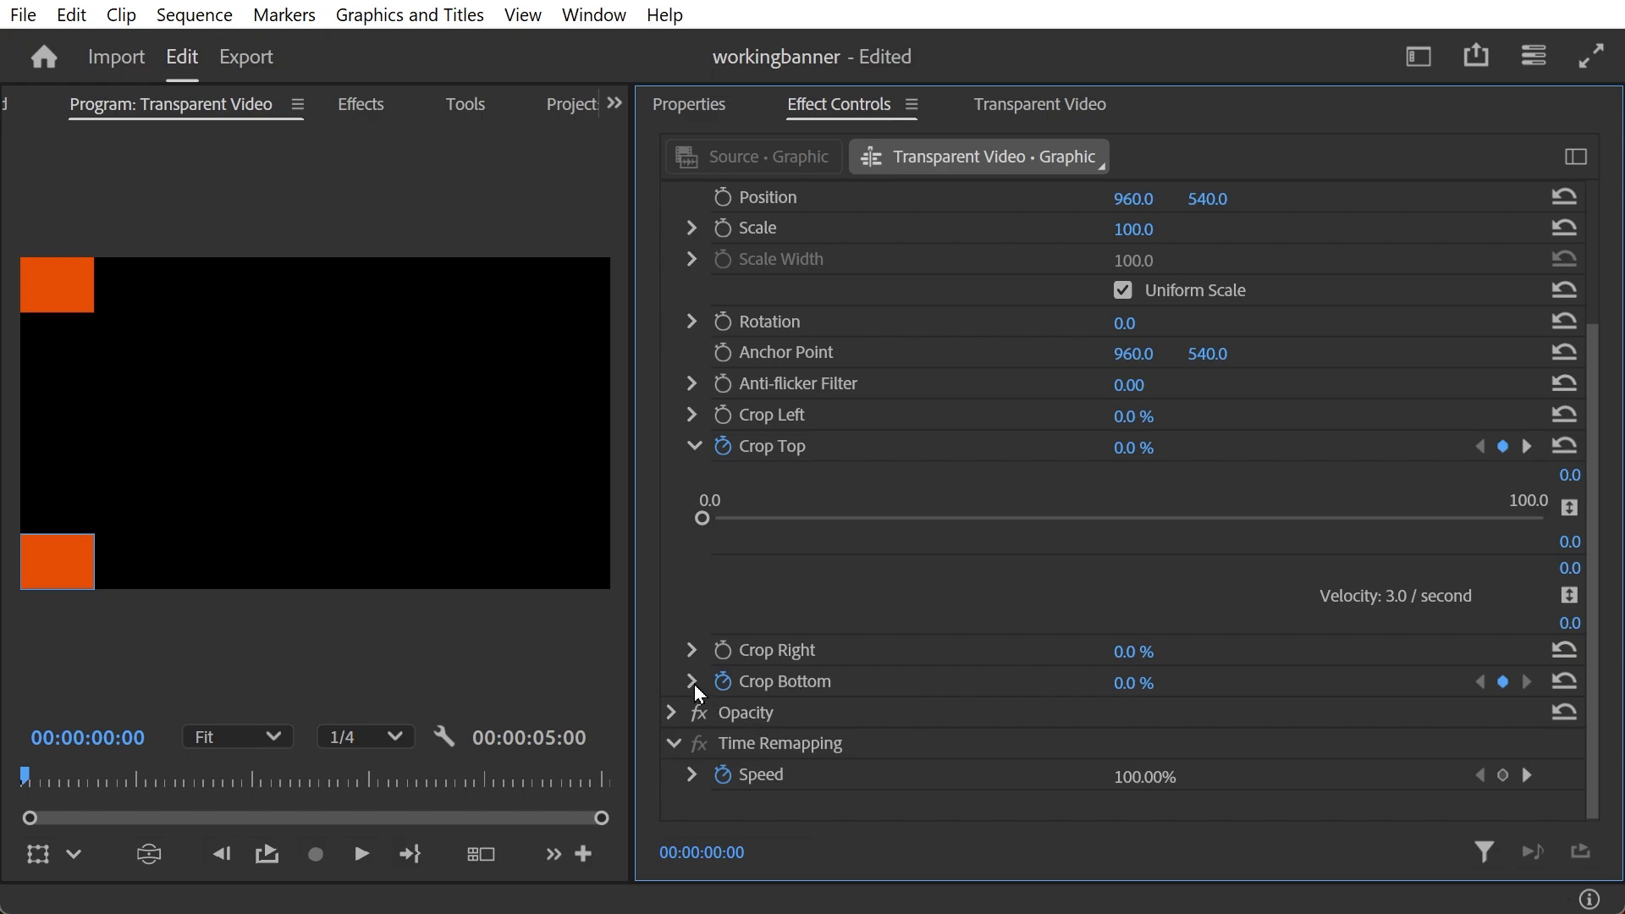
{"action": "left_click", "coordinate": [694, 683]}
{"action": "left_click_drag", "start_coordinate": [1596, 500], "coordinate": [1597, 606]}
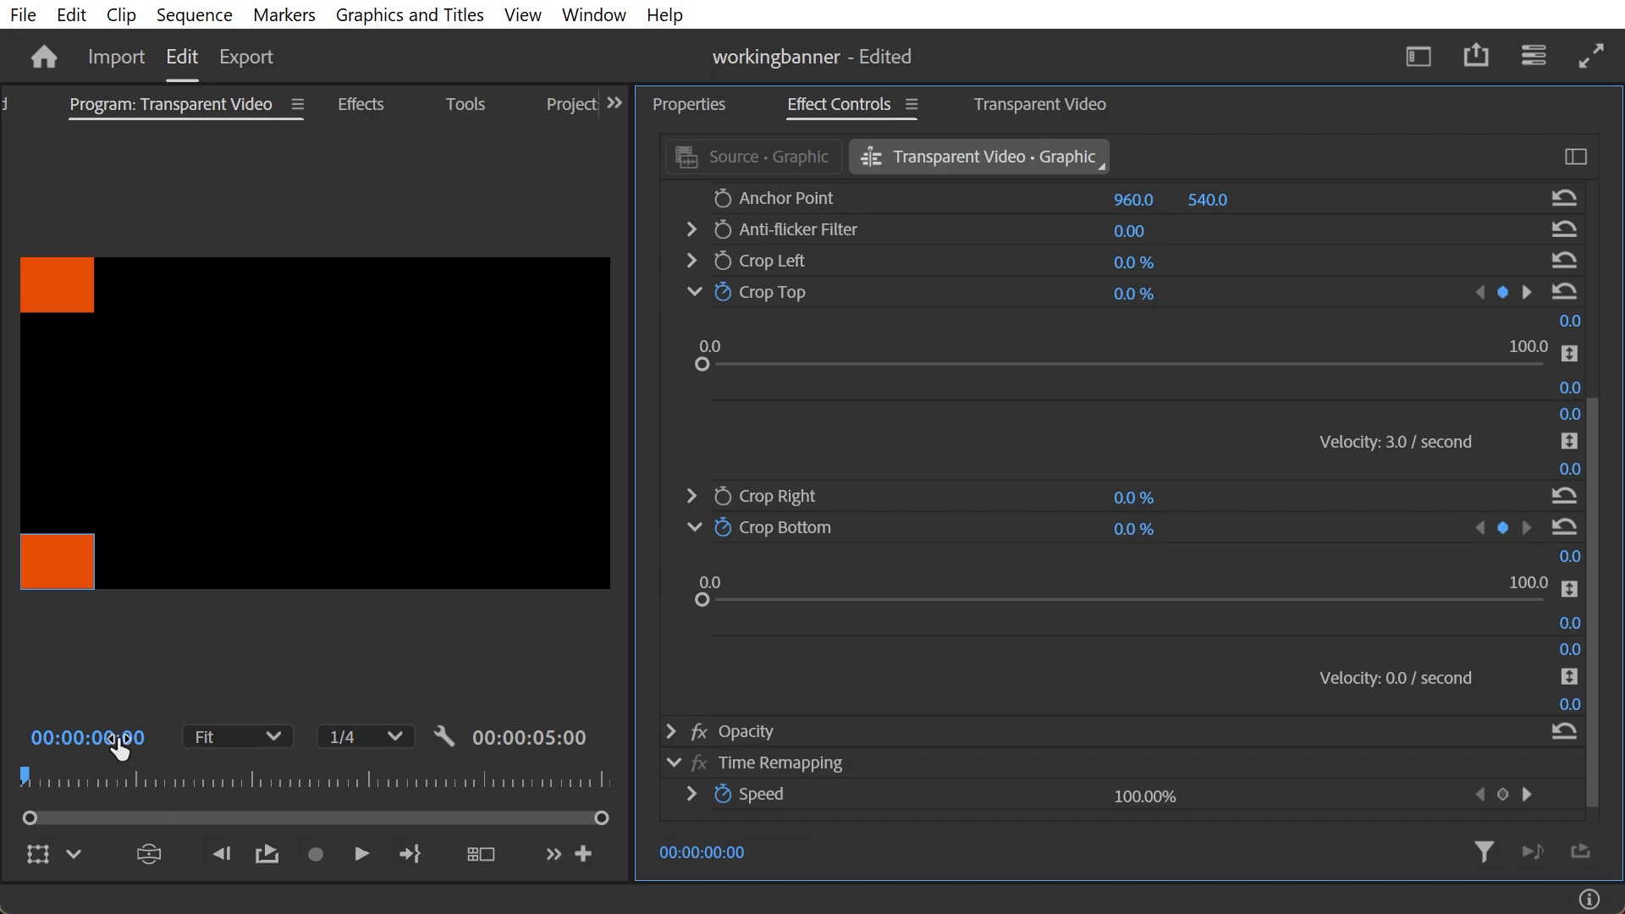
Add a Crop Bottom keyframe at 00:00:02:48 with a value of 16.7%.
{"action": "left_click", "coordinate": [96, 736]}
{"action": "type", "text": "2"}
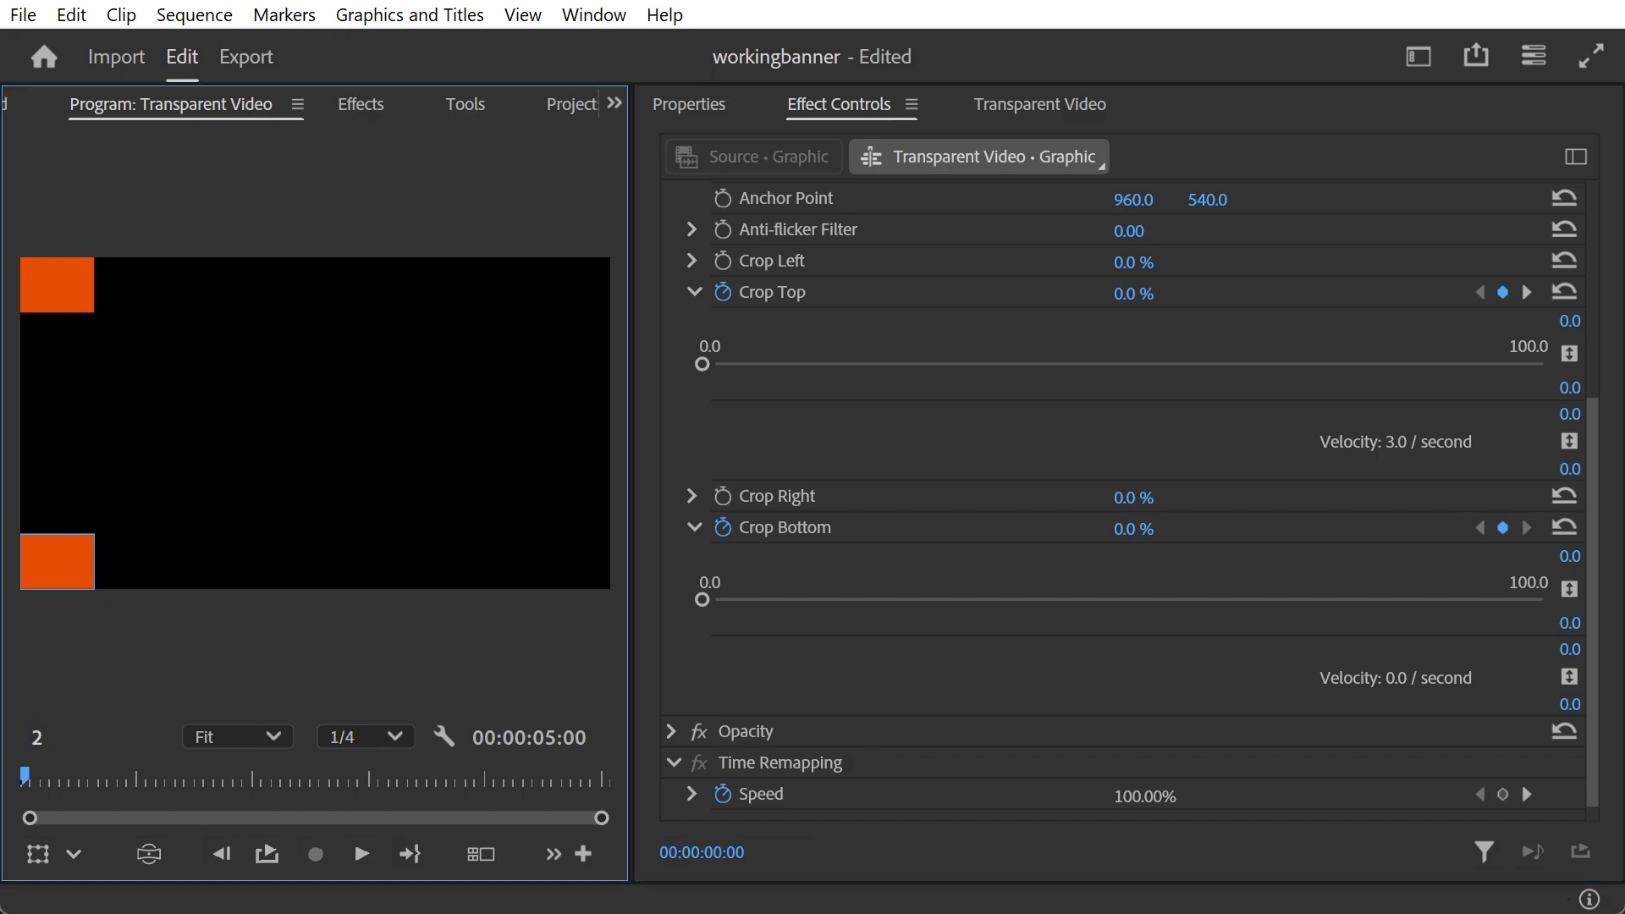
{"action": "type", "text": ":48"}
{"action": "key", "text": "Return"}
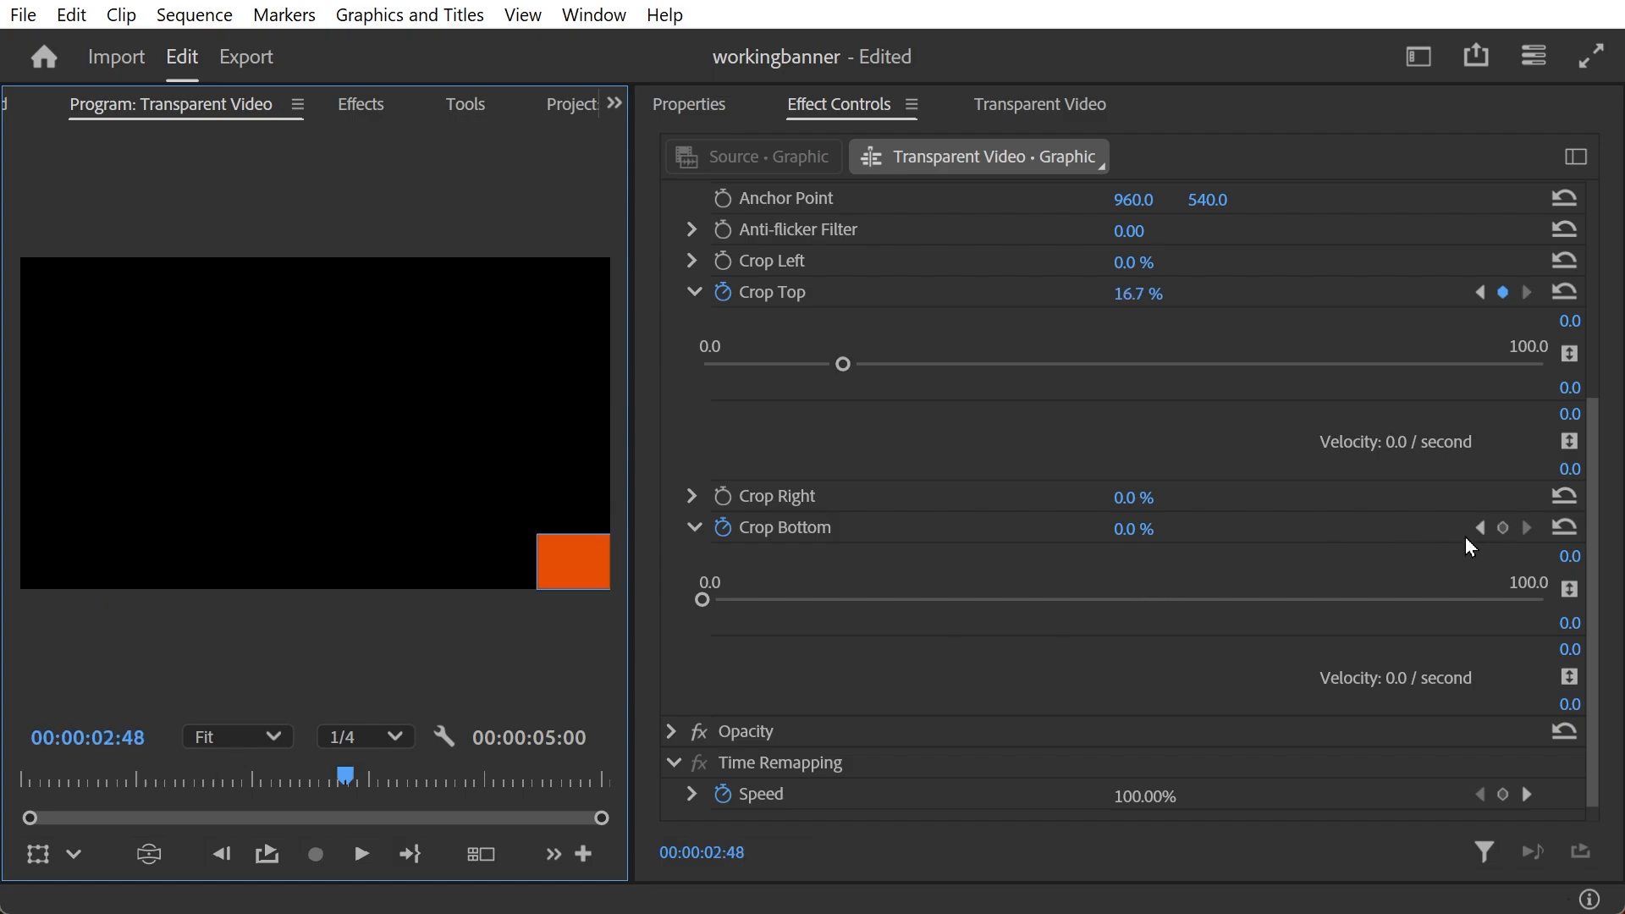
{"action": "left_click", "coordinate": [1503, 530]}
{"action": "left_click", "coordinate": [1157, 529]}
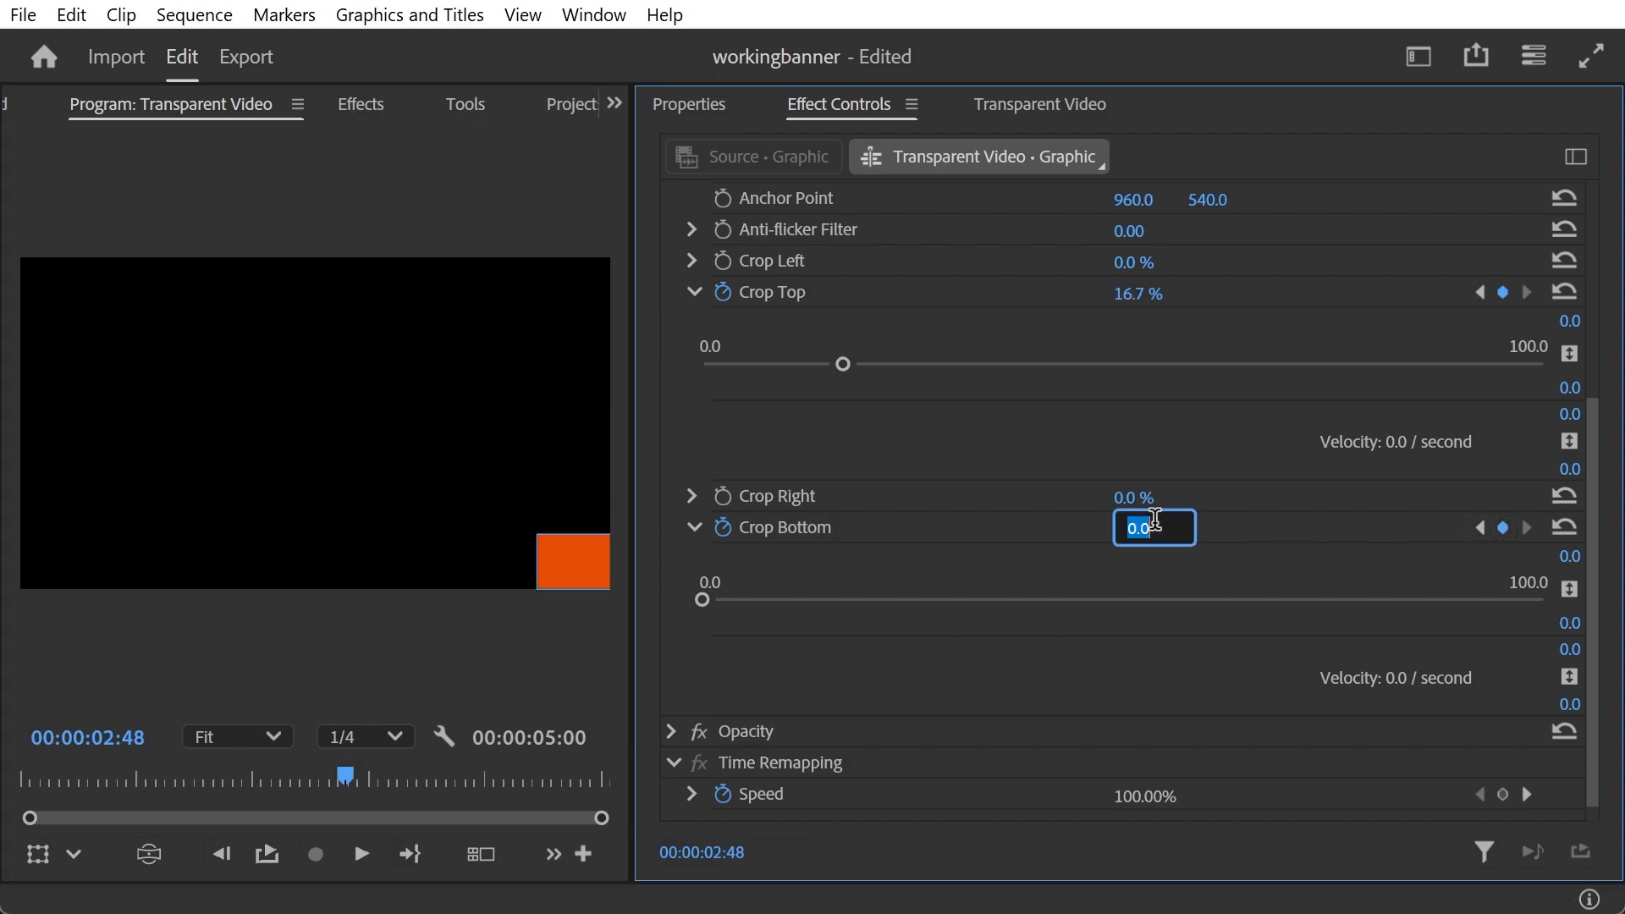
{"action": "type", "text": "16.7"}
{"action": "key", "text": "Return"}
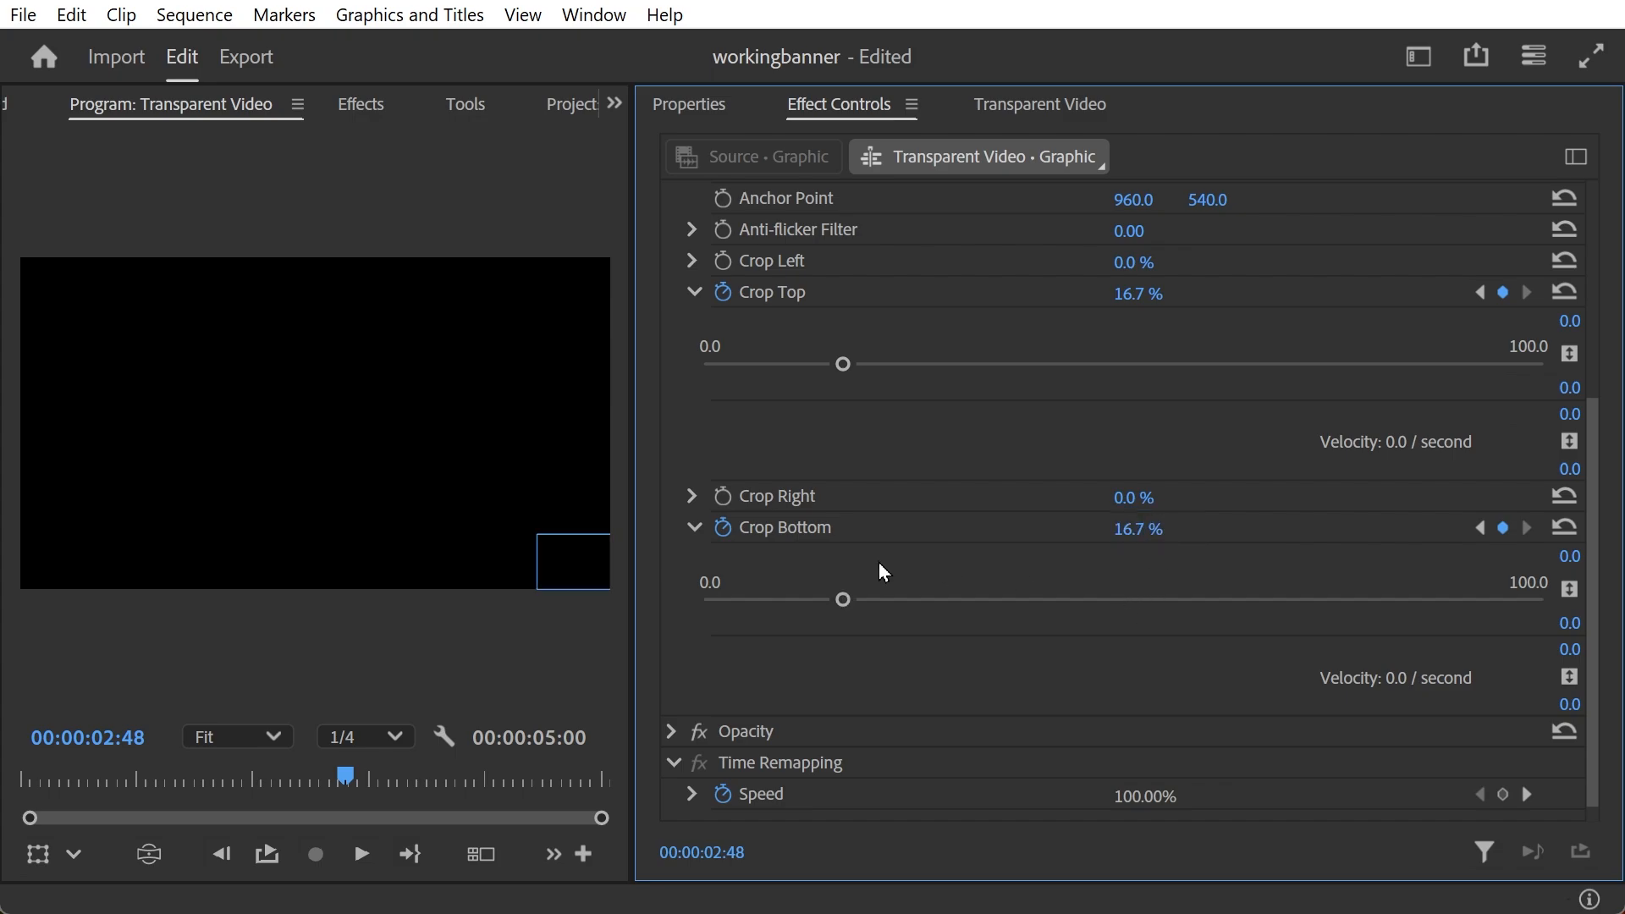
Play the sequence from the start to preview both crop animations on the banners.
{"action": "left_click_drag", "start_coordinate": [267, 776], "coordinate": [4, 774]}
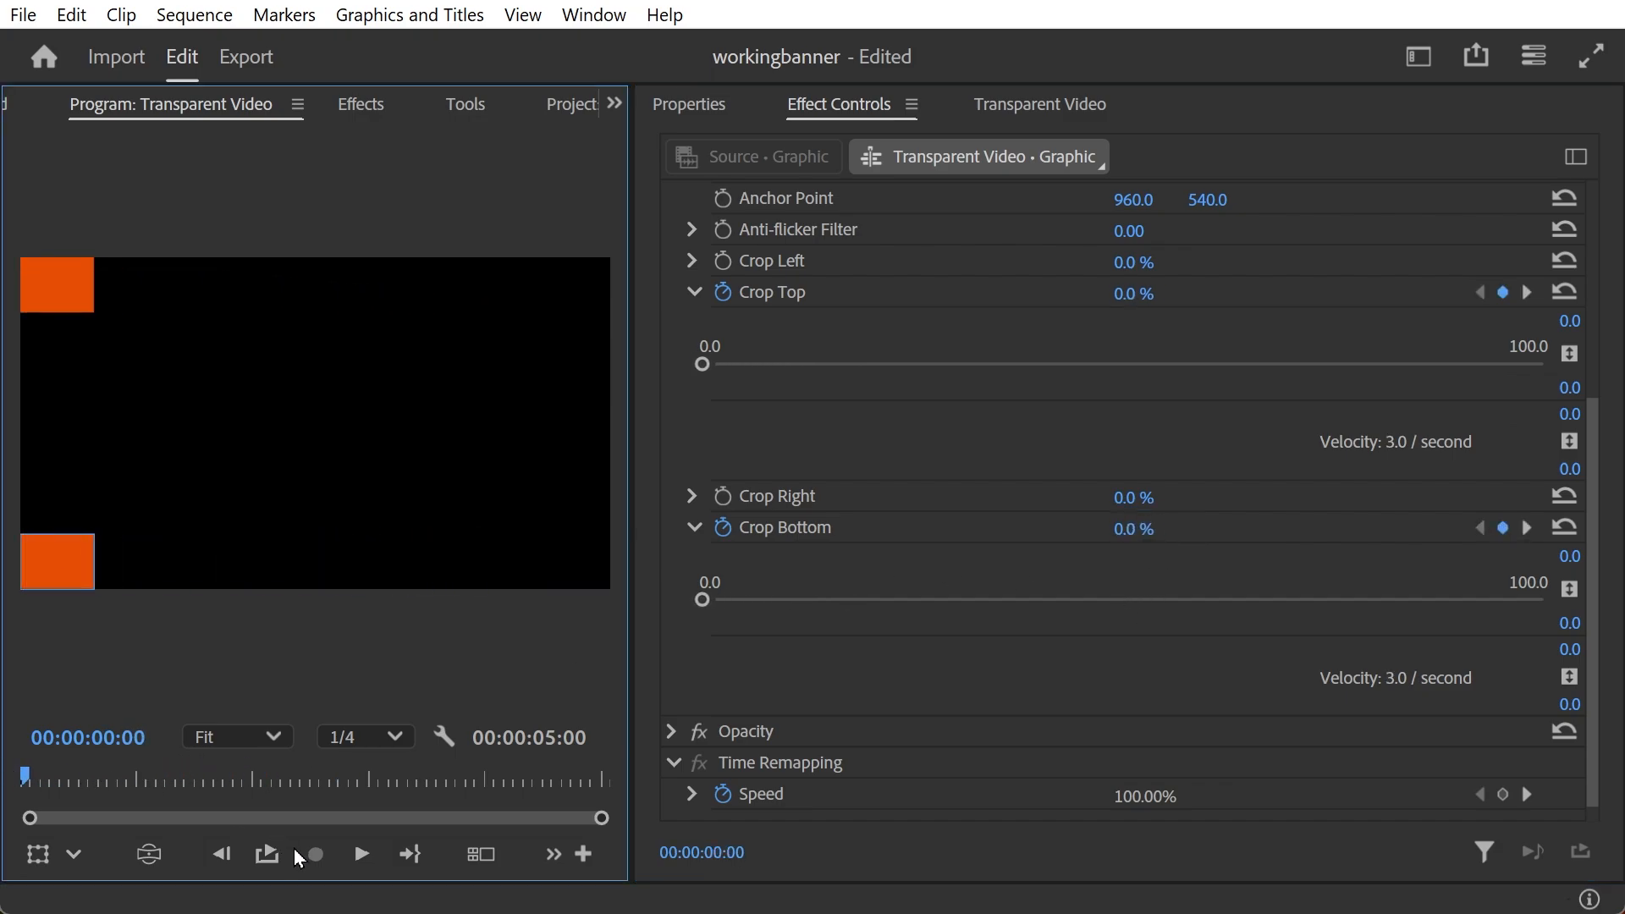
{"action": "left_click", "coordinate": [363, 857]}
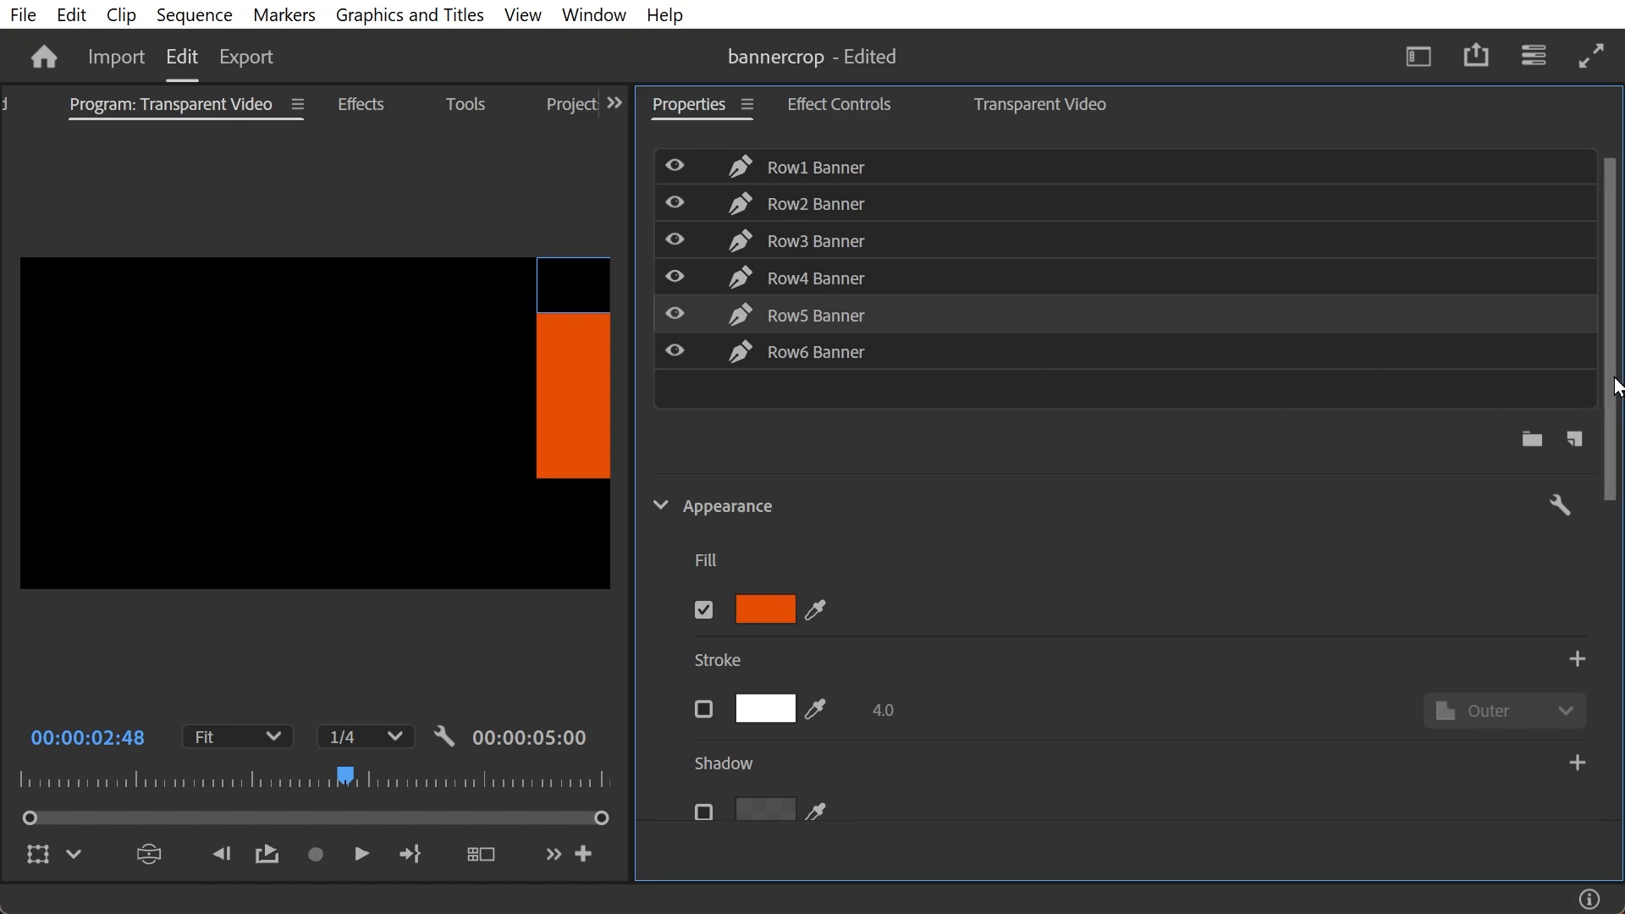
Set the Row5 Banner's Position Y to 720 at the 00:00:00:00 and 00:00:00:24 keyframes.
{"action": "left_click_drag", "start_coordinate": [1614, 376], "coordinate": [1619, 660]}
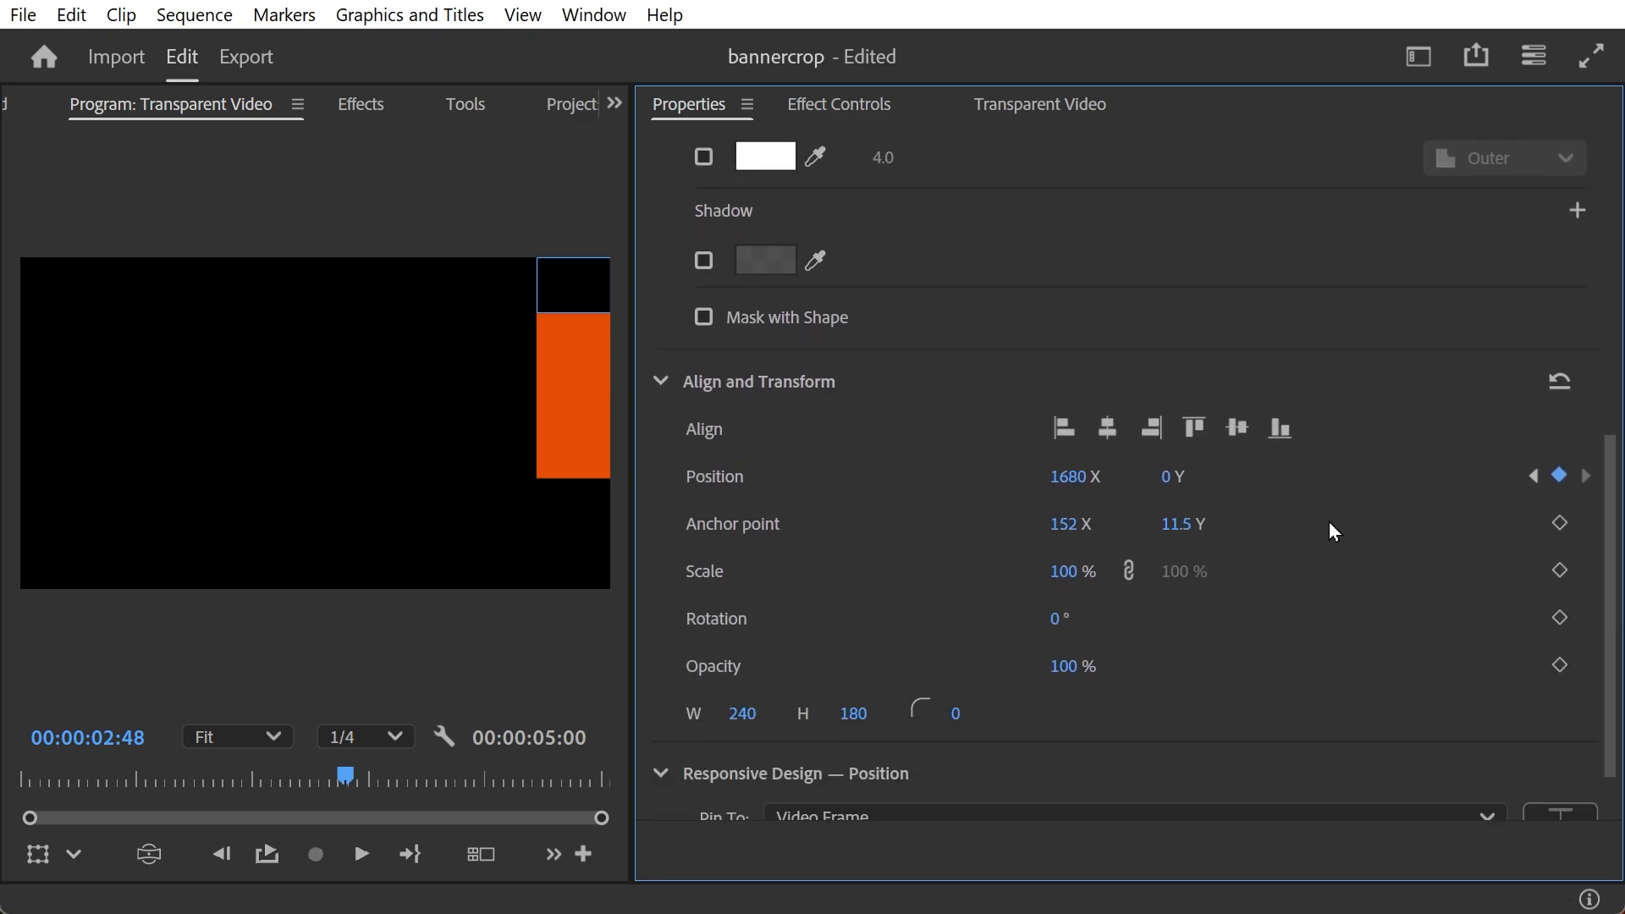
{"action": "left_click", "coordinate": [1533, 476]}
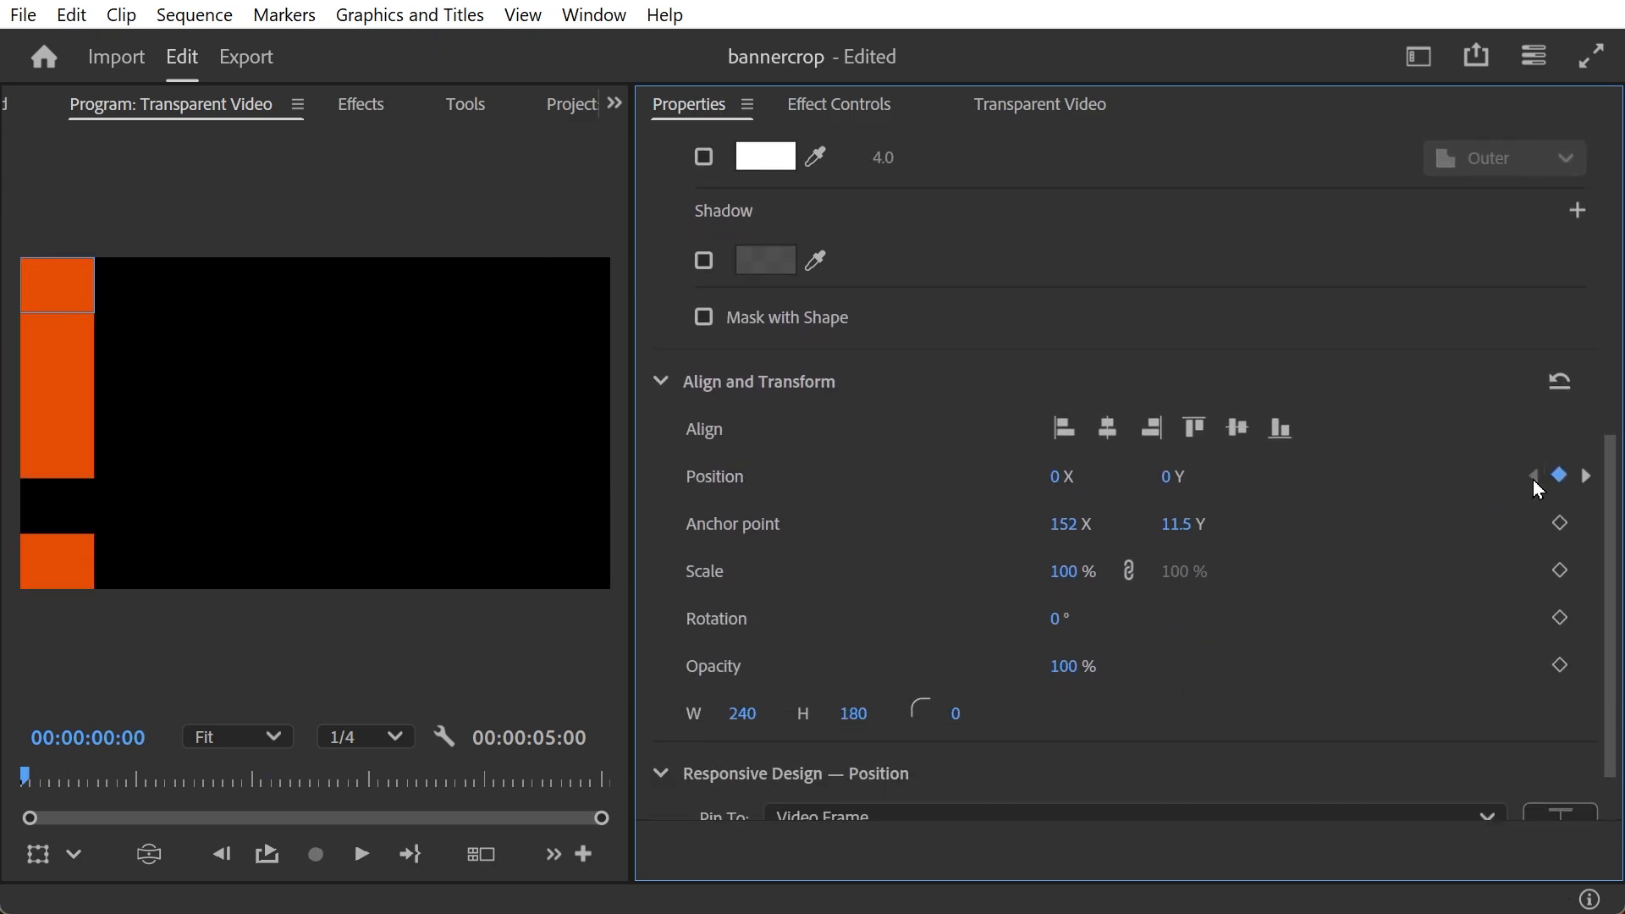
{"action": "left_click", "coordinate": [1167, 486]}
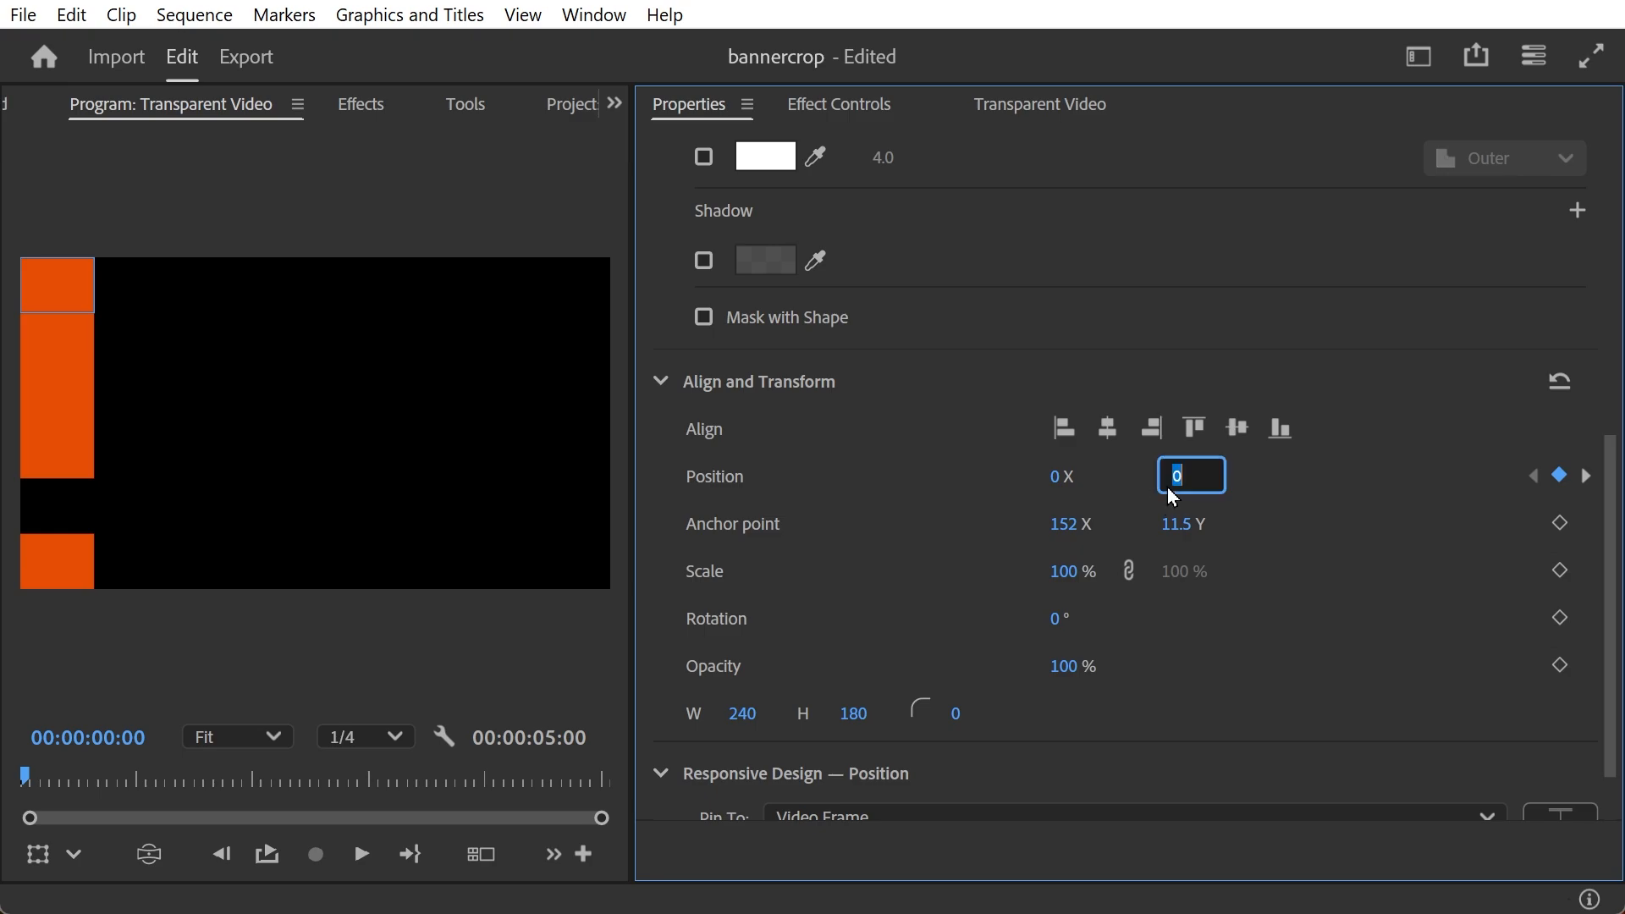
{"action": "type", "text": "720"}
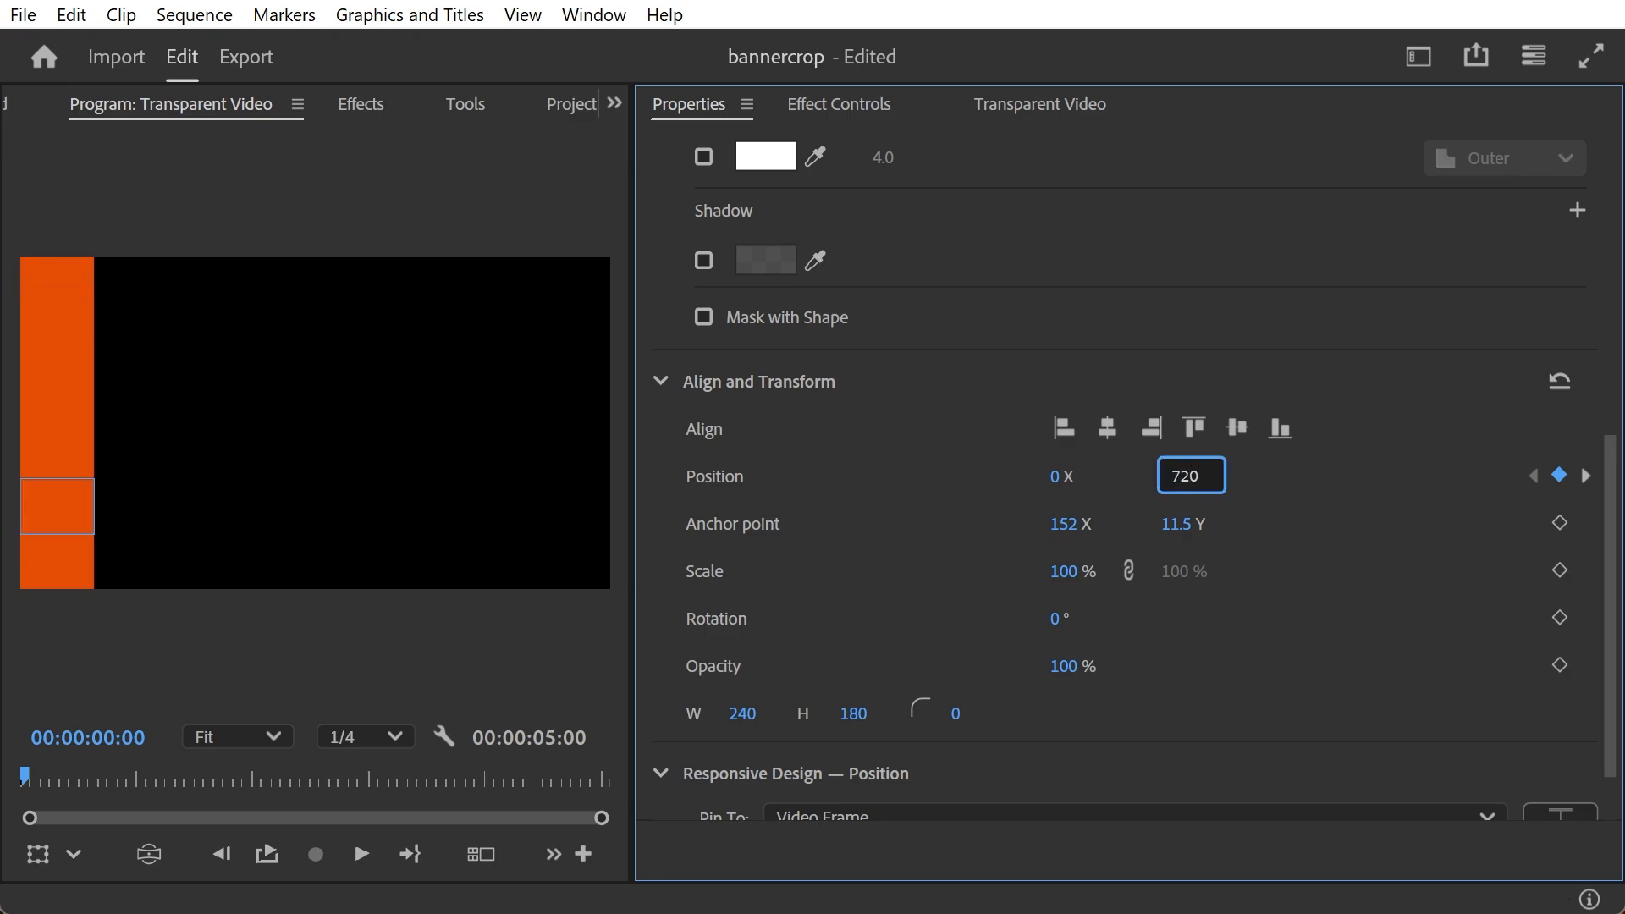
{"action": "left_click", "coordinate": [1586, 476]}
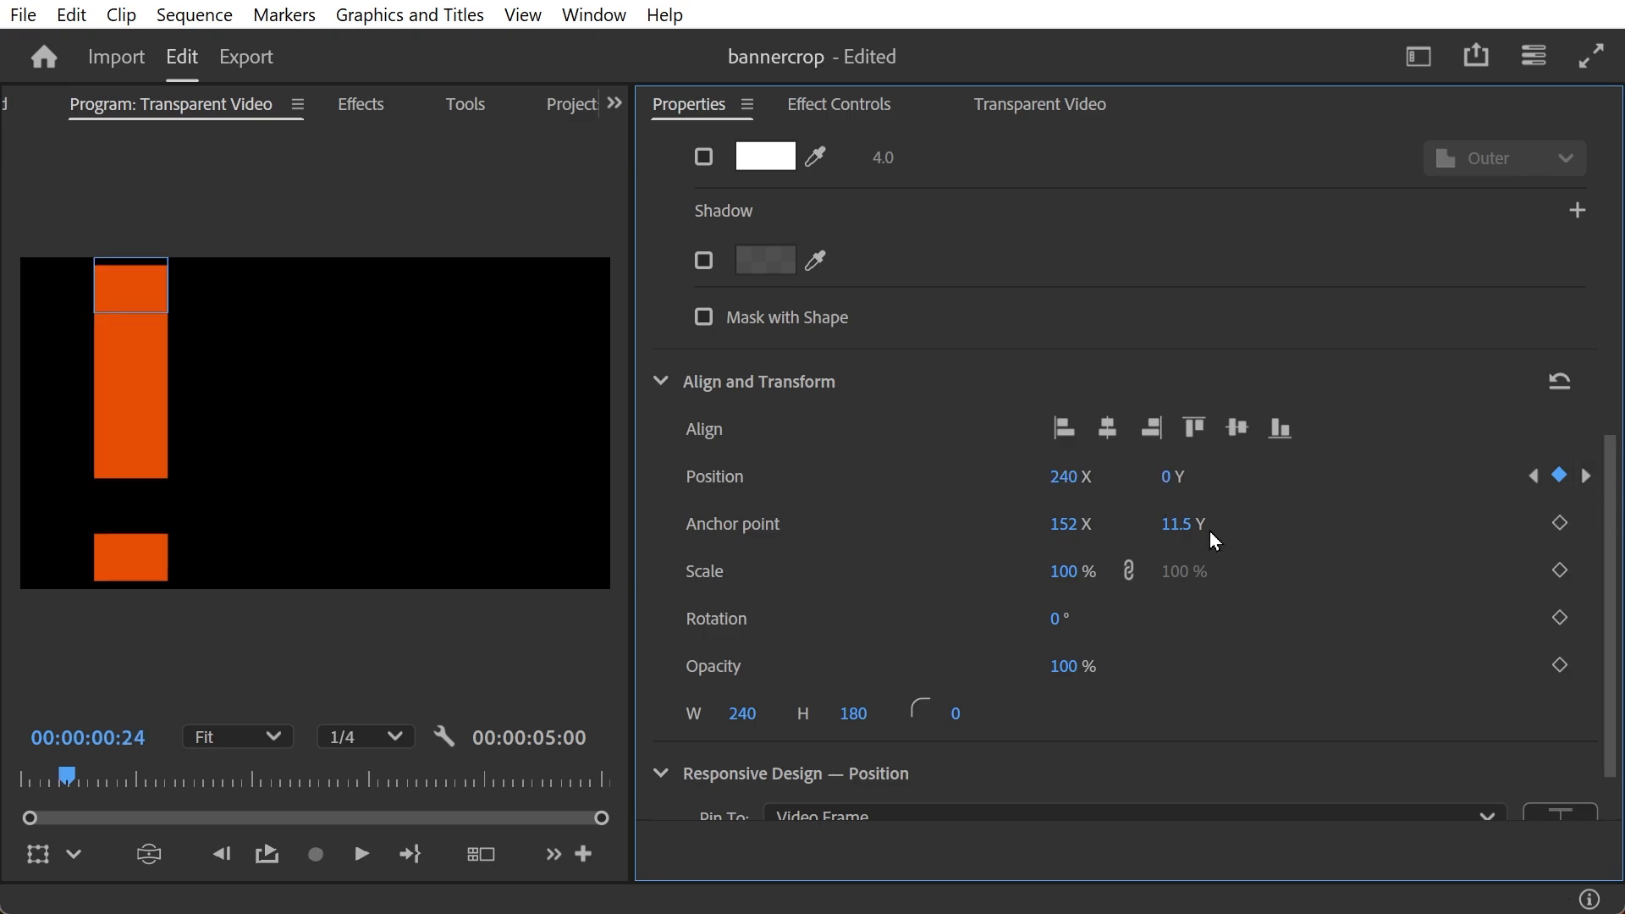
{"action": "left_click", "coordinate": [1167, 486]}
{"action": "type", "text": "720"}
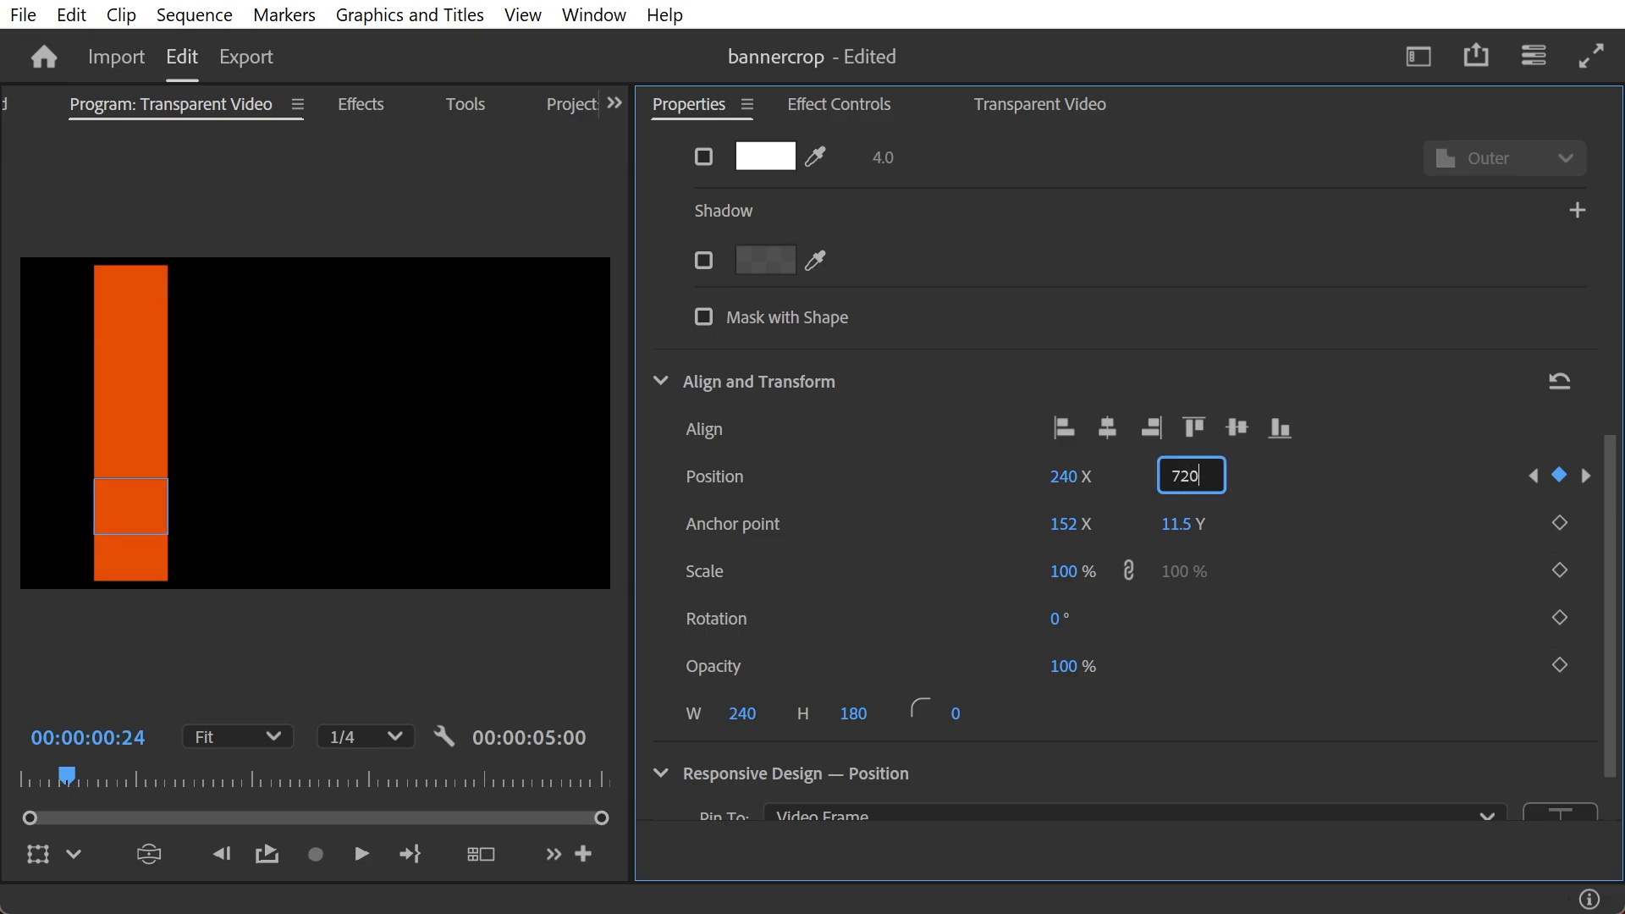
Set the Row5 Banner's Position Y to 720 at the 00:00:00:48 and 00:00:01:12 keyframes.
{"action": "left_click", "coordinate": [1586, 475]}
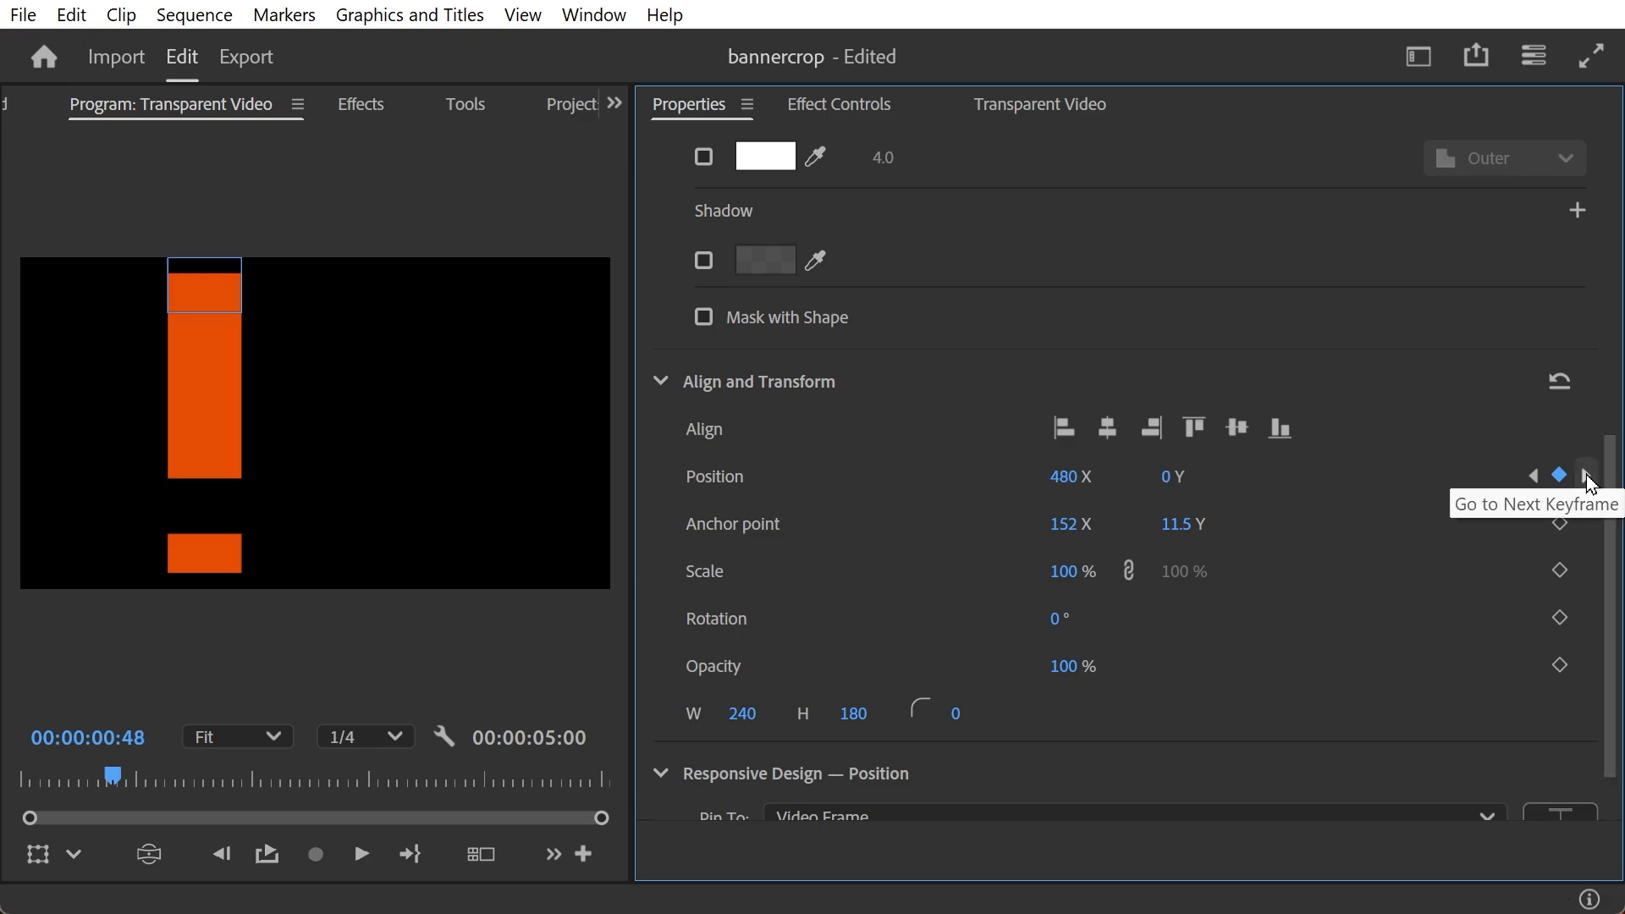
{"action": "left_click", "coordinate": [1178, 474]}
{"action": "type", "text": "720"}
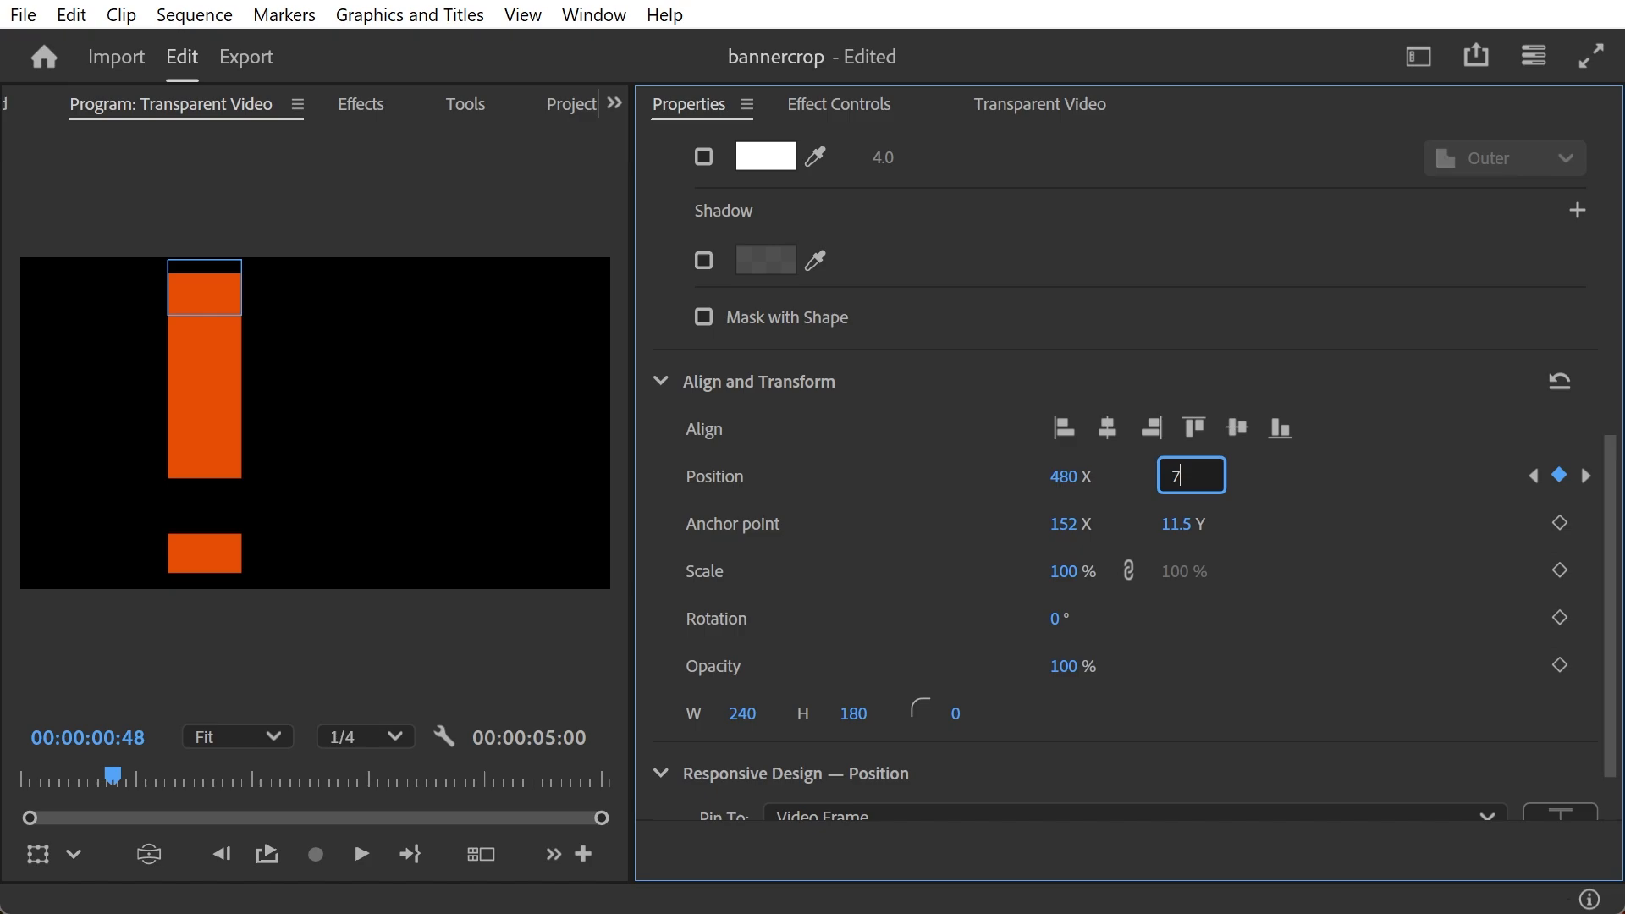
{"action": "left_click", "coordinate": [1588, 479]}
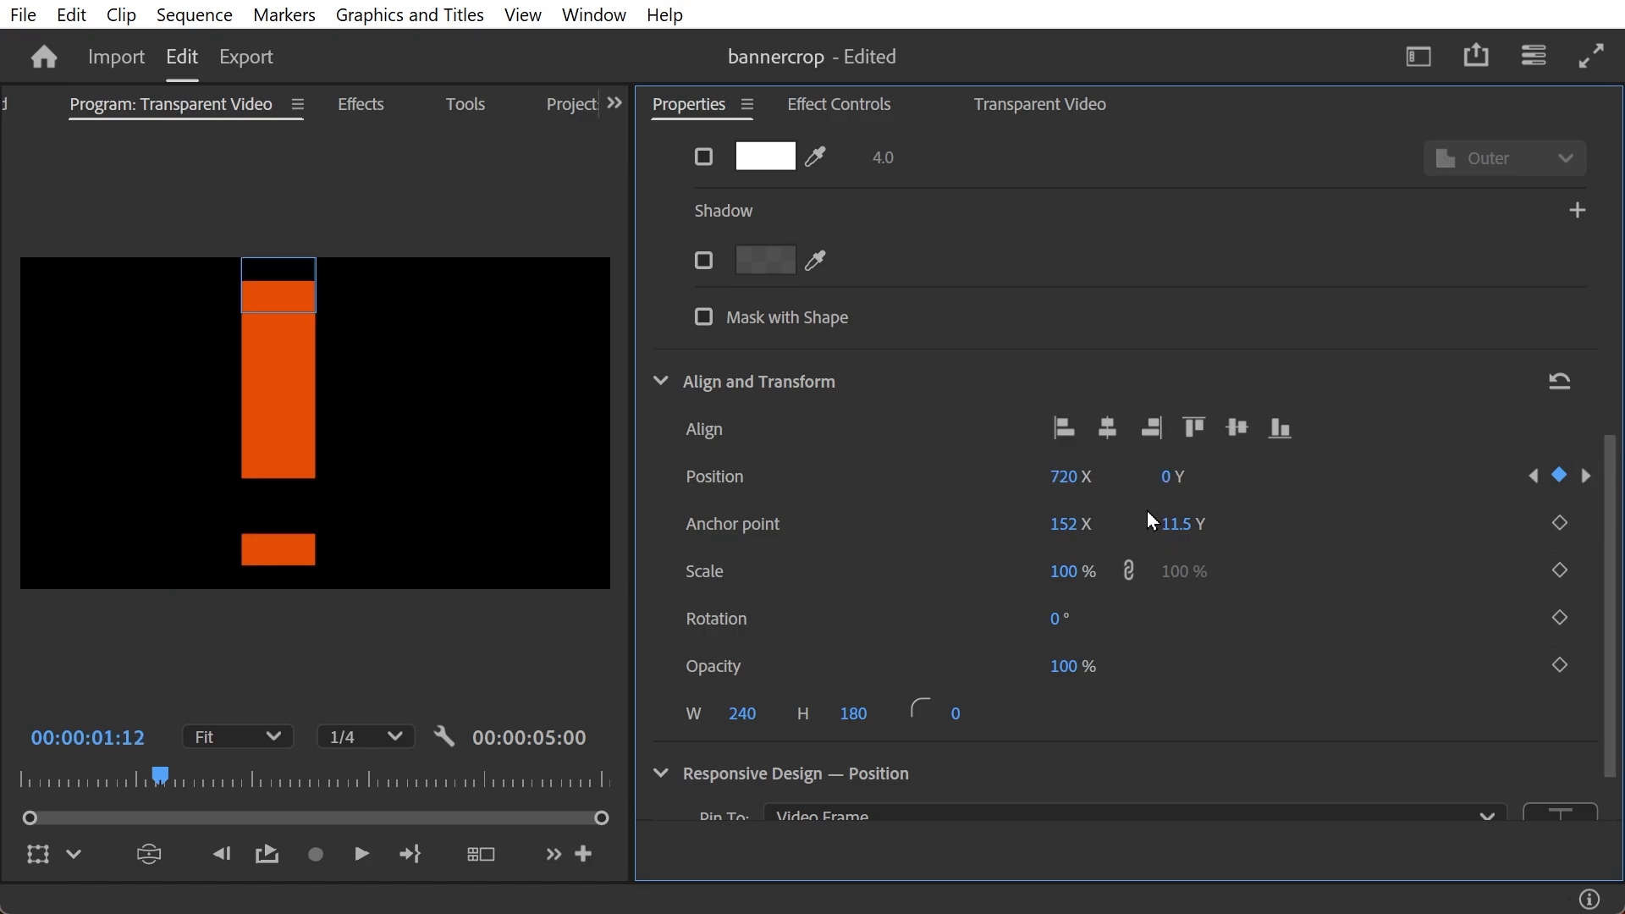
{"action": "left_click", "coordinate": [1176, 478]}
{"action": "type", "text": "720"}
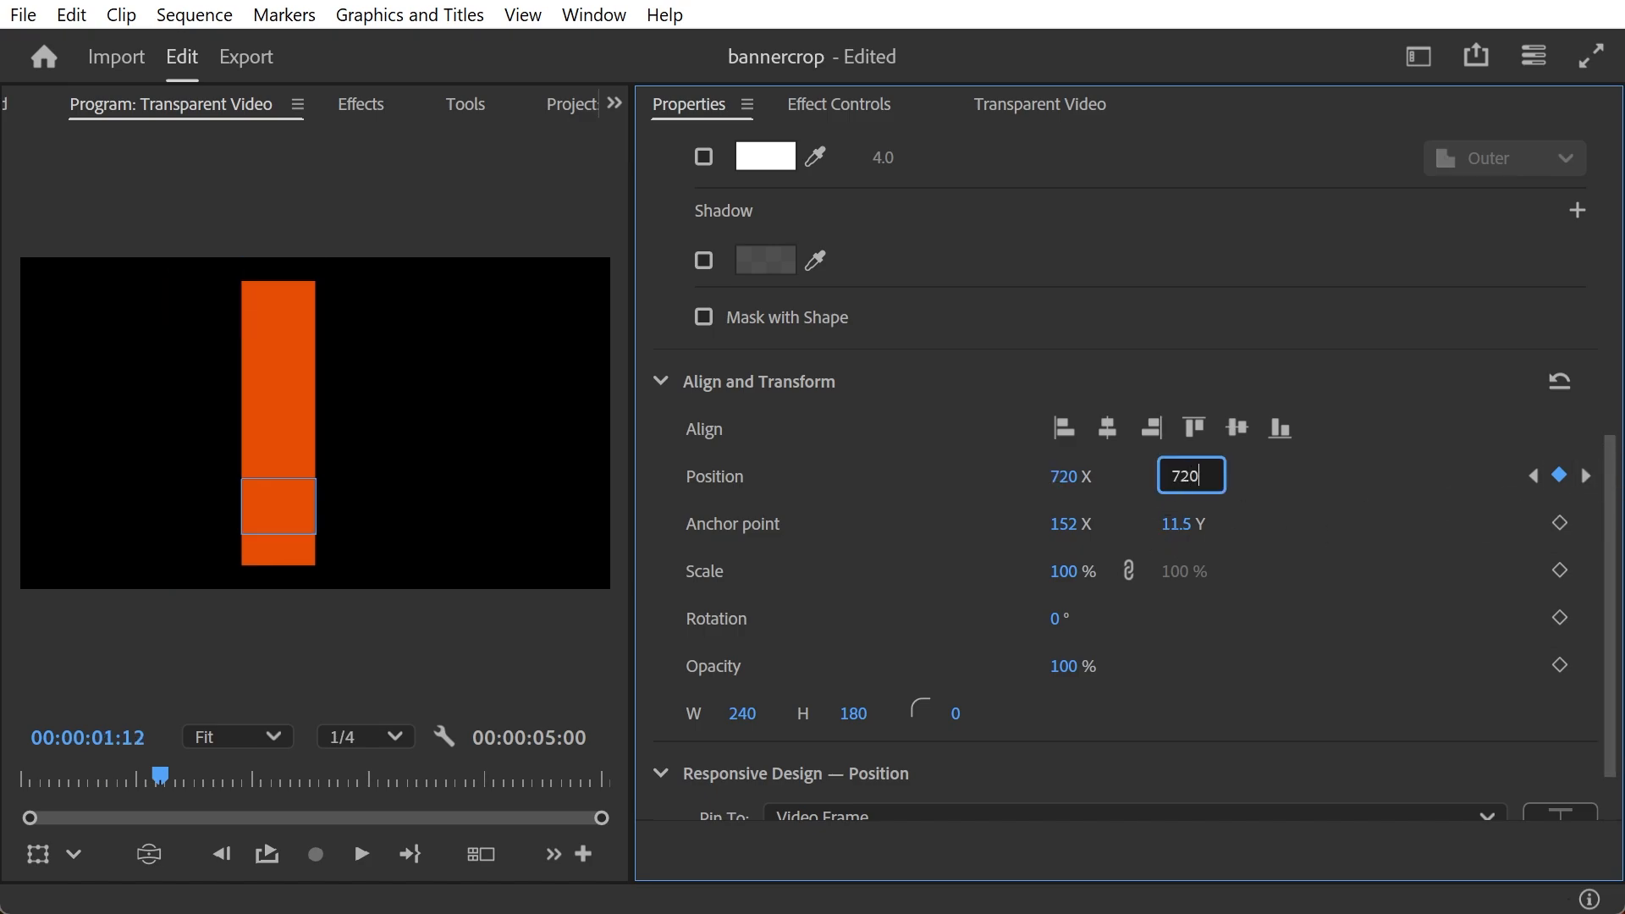
Set the Row5 Banner's Position Y to 720 at the 00:00:01:36 and 00:00:02:00 keyframes.
{"action": "left_click", "coordinate": [1588, 476]}
{"action": "left_click", "coordinate": [1168, 481]}
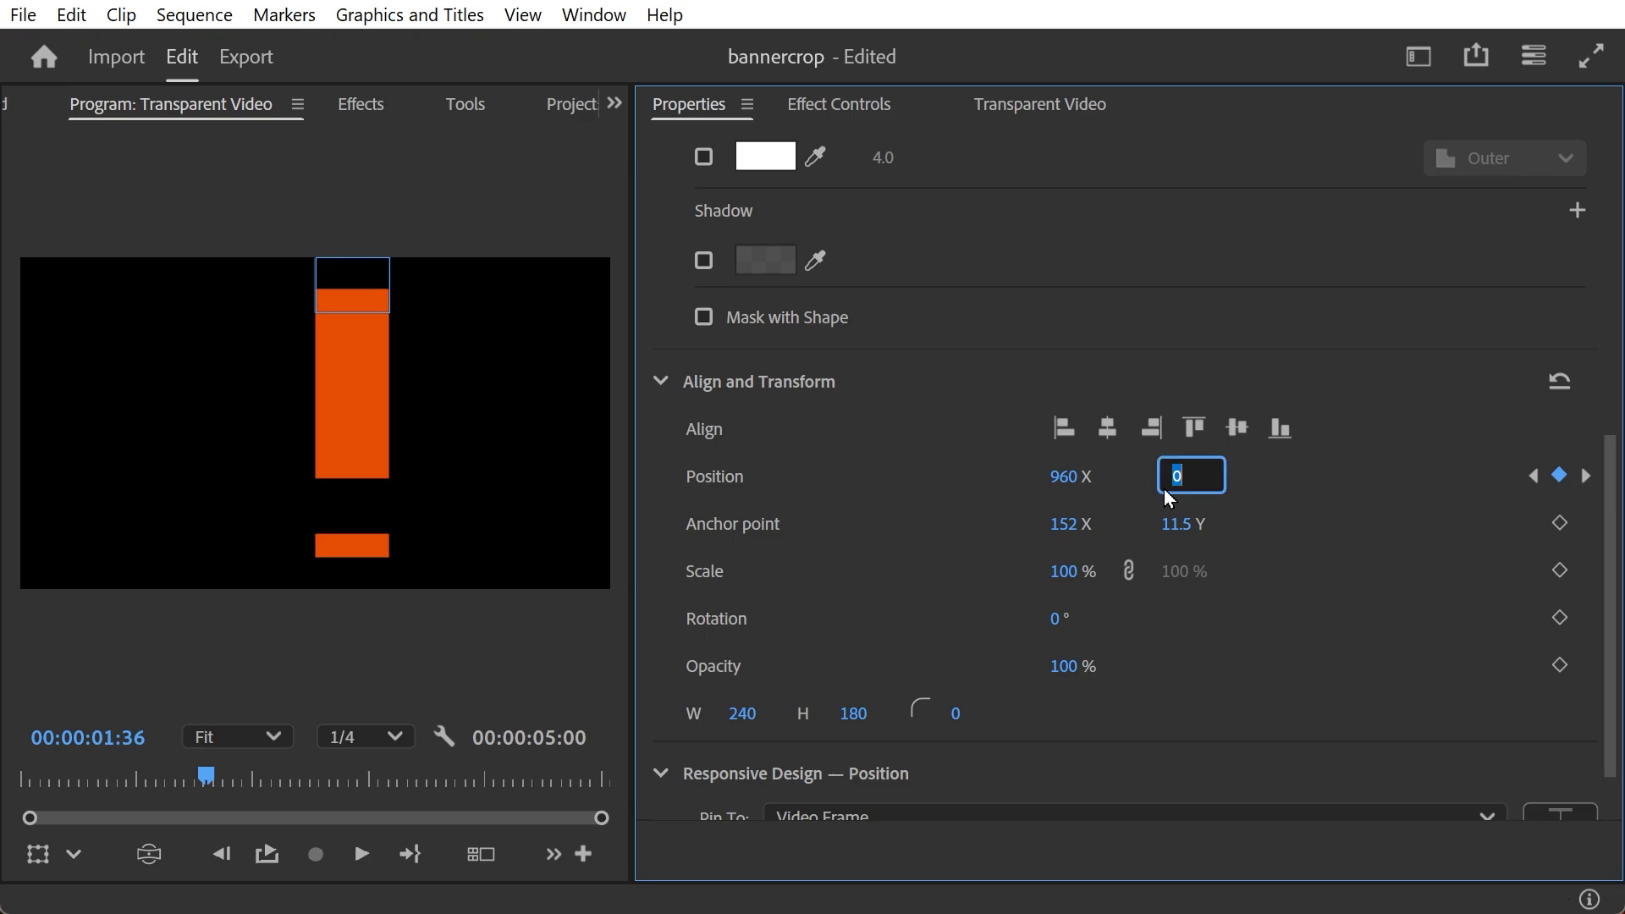
{"action": "type", "text": "720"}
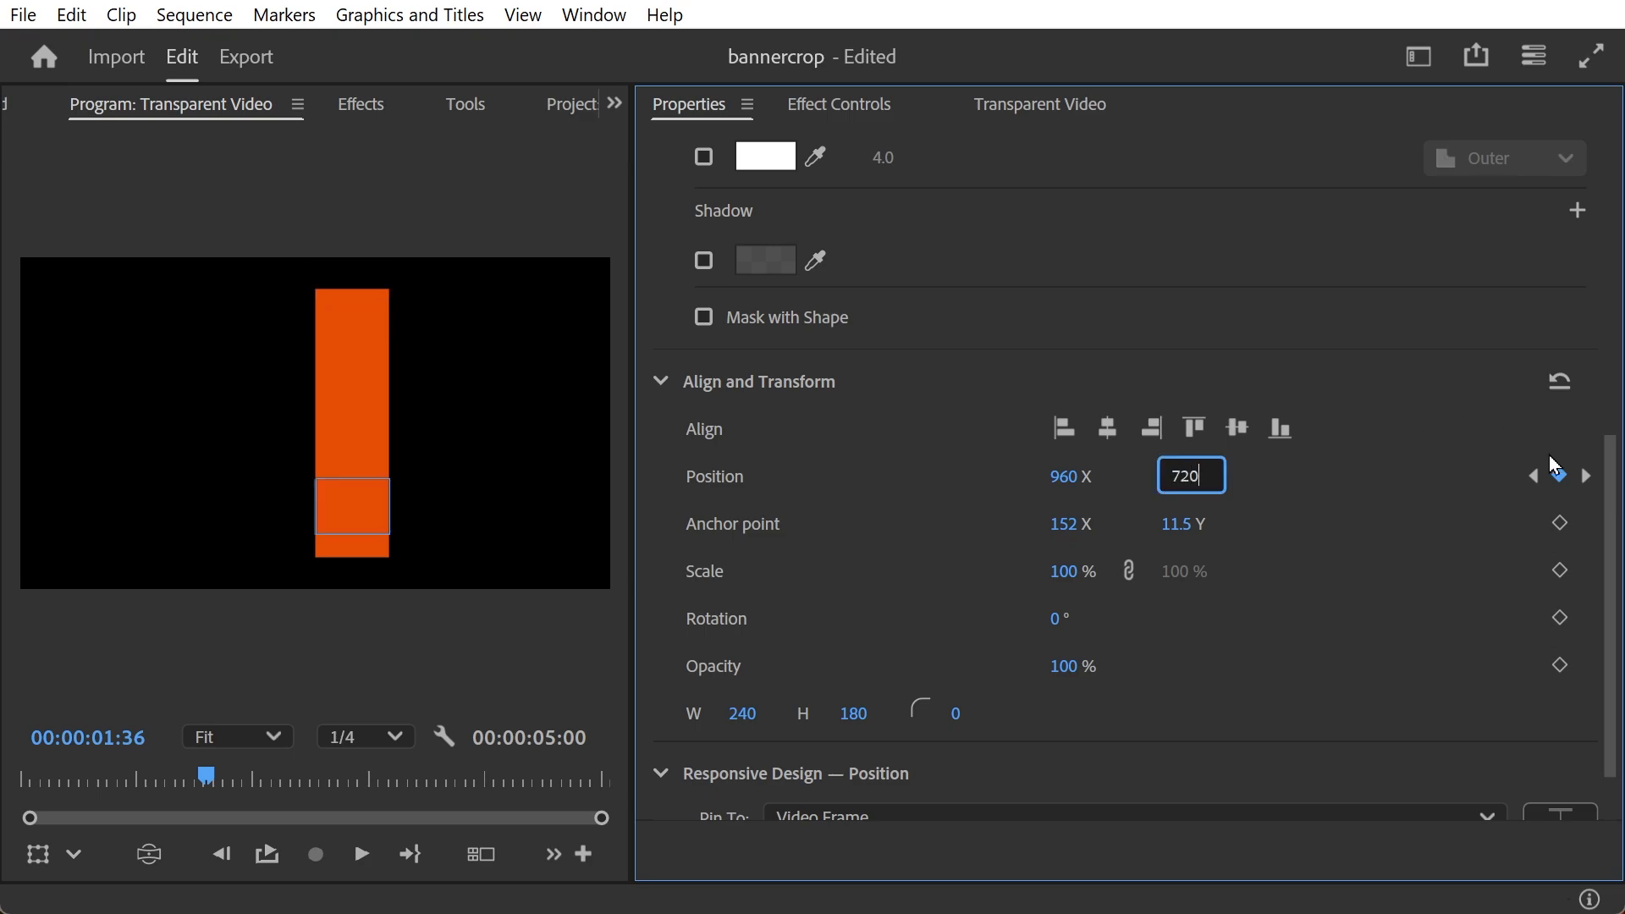
{"action": "left_click", "coordinate": [1588, 477]}
{"action": "left_click", "coordinate": [1177, 482]}
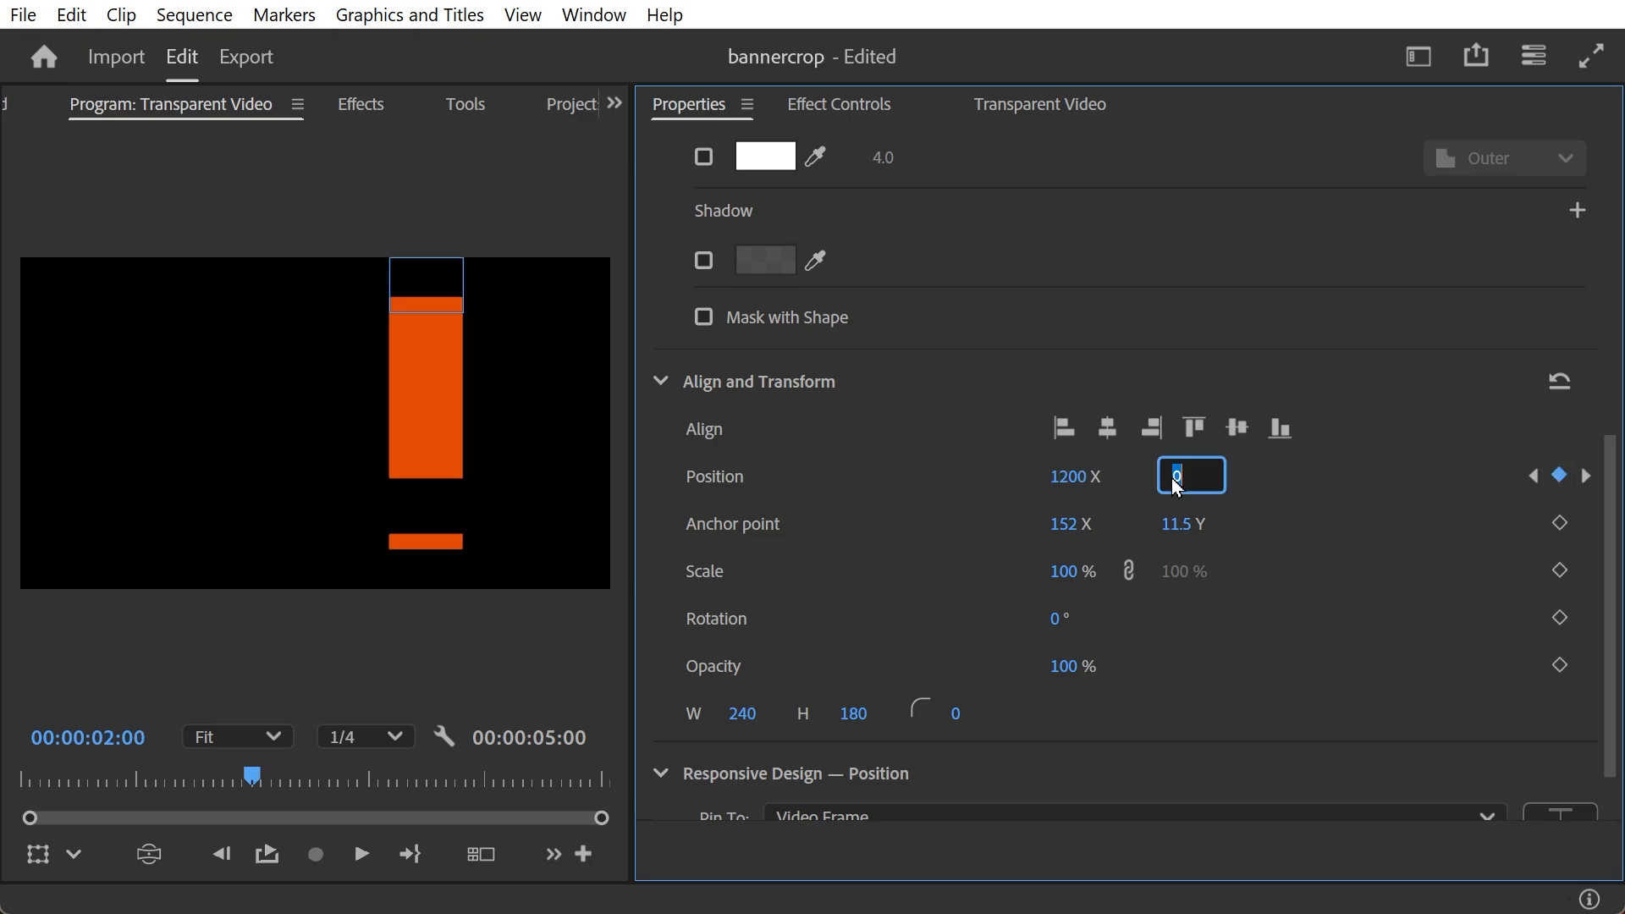
{"action": "type", "text": "720"}
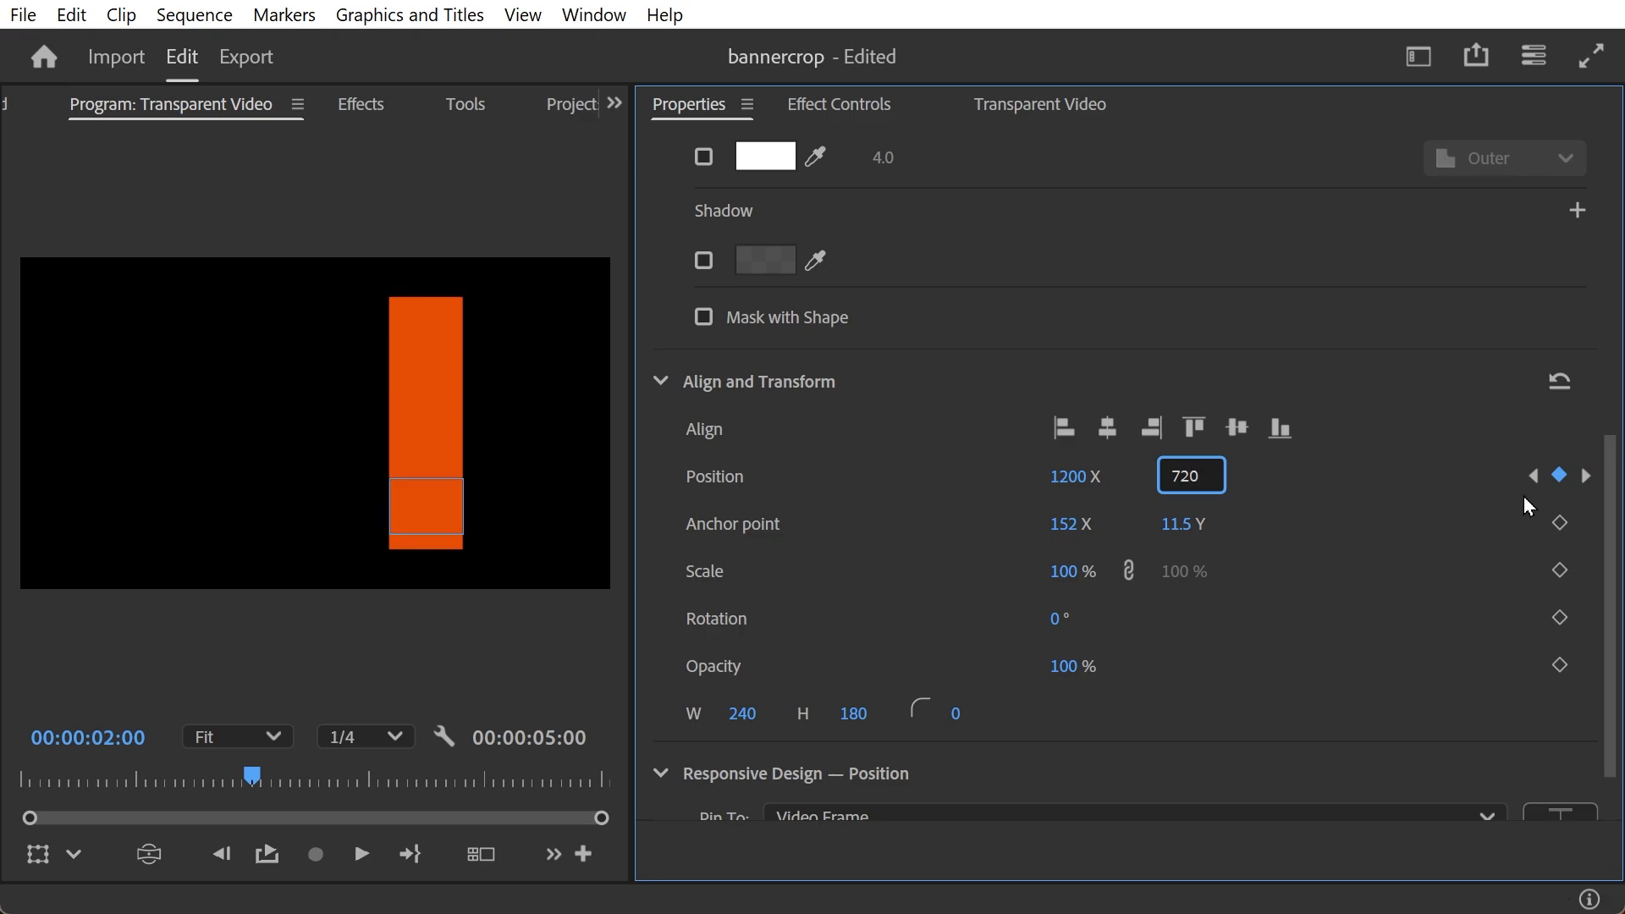
Set the Row5 Banner's Position Y to 720 at the 00:00:02:24 and 00:00:02:48 keyframes.
{"action": "left_click", "coordinate": [1587, 477]}
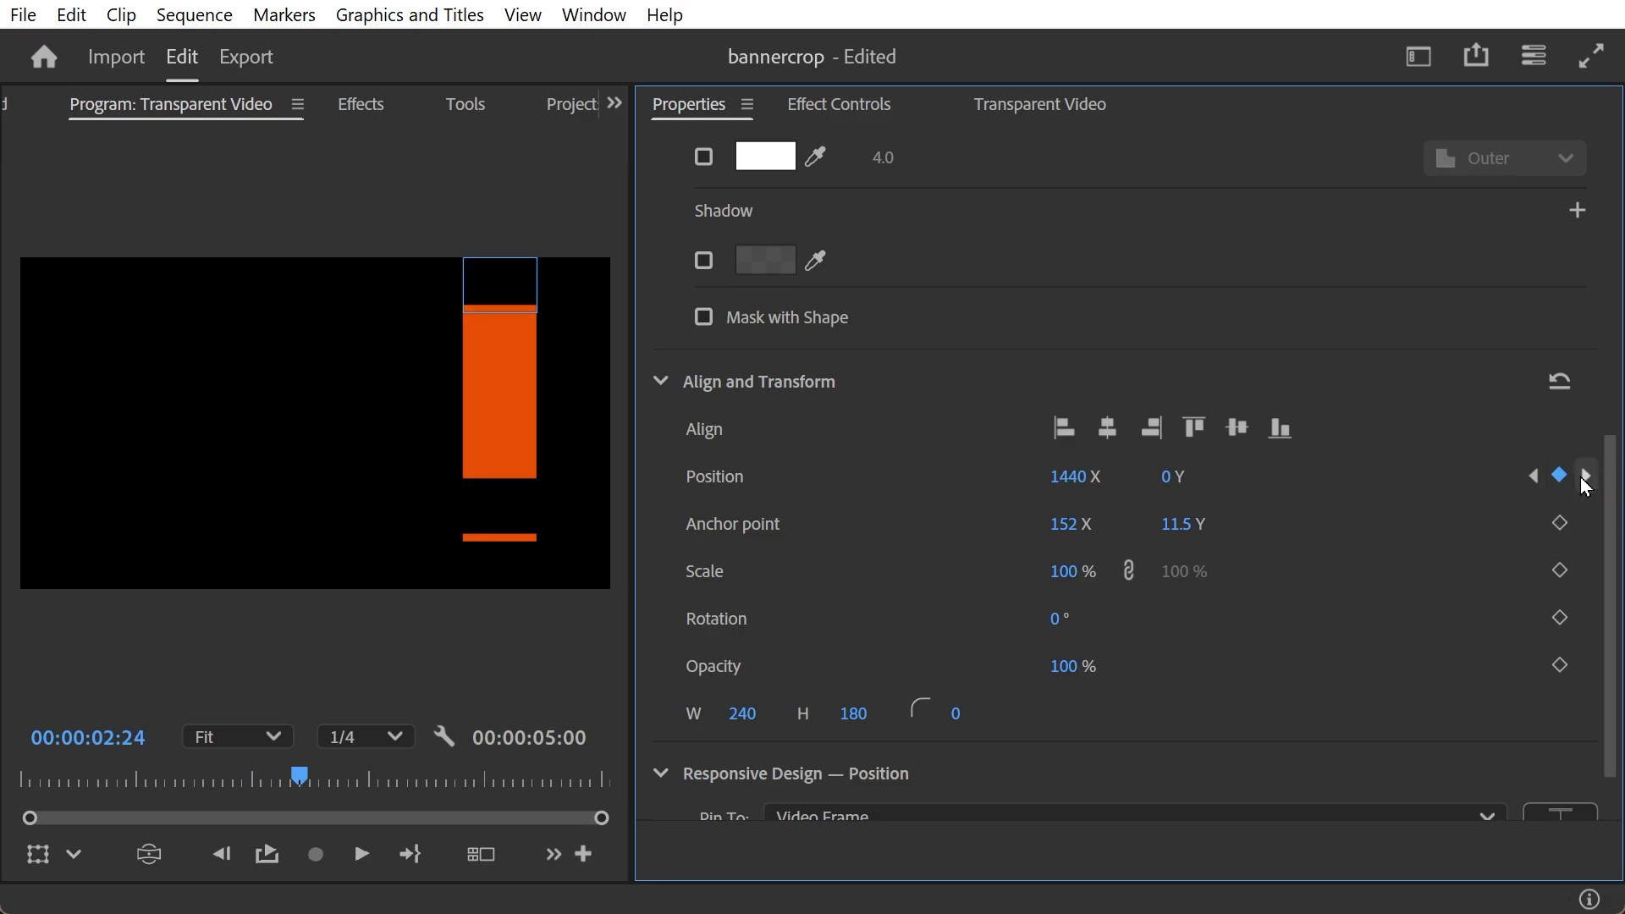
{"action": "left_click", "coordinate": [1176, 483]}
{"action": "type", "text": "720"}
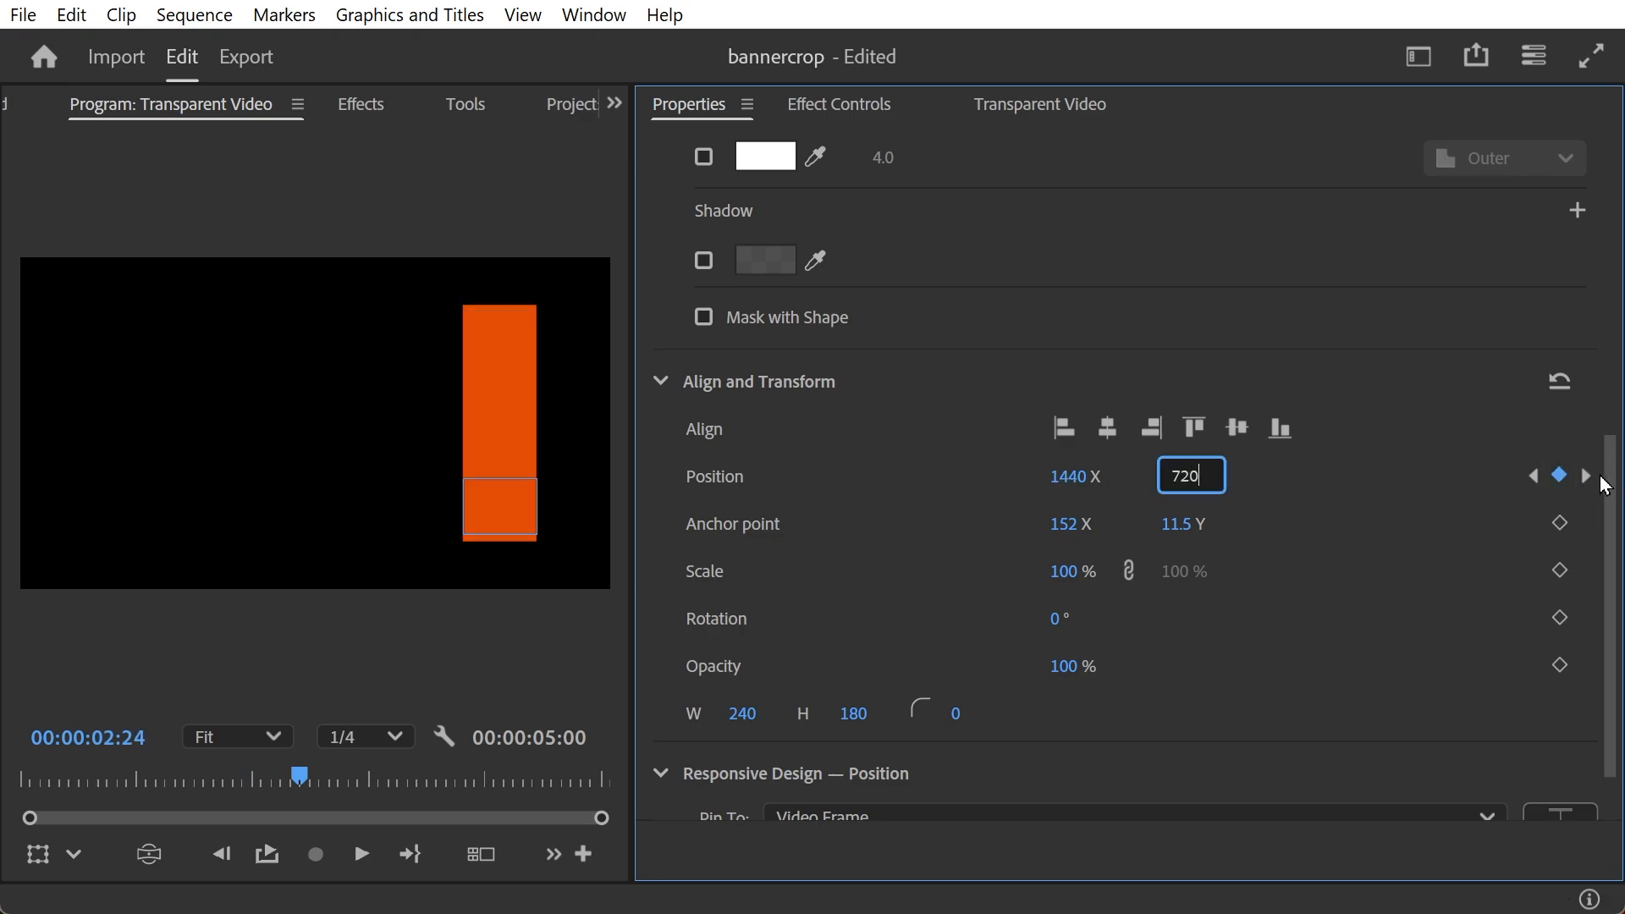
{"action": "left_click", "coordinate": [1588, 477]}
{"action": "left_click", "coordinate": [1168, 479]}
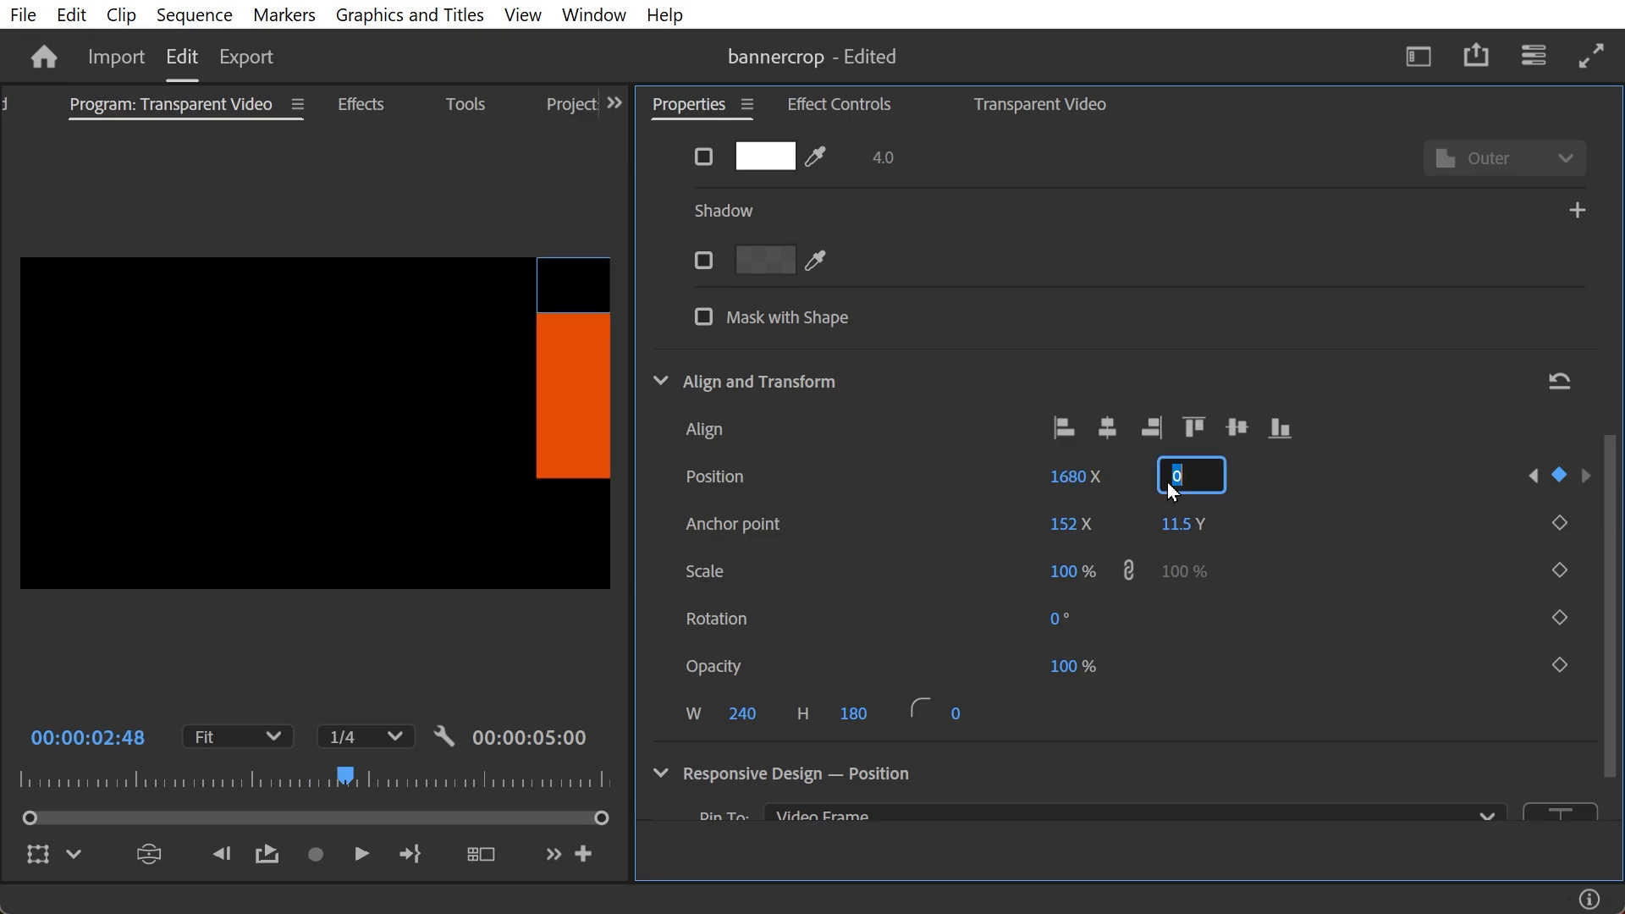
{"action": "type", "text": "720"}
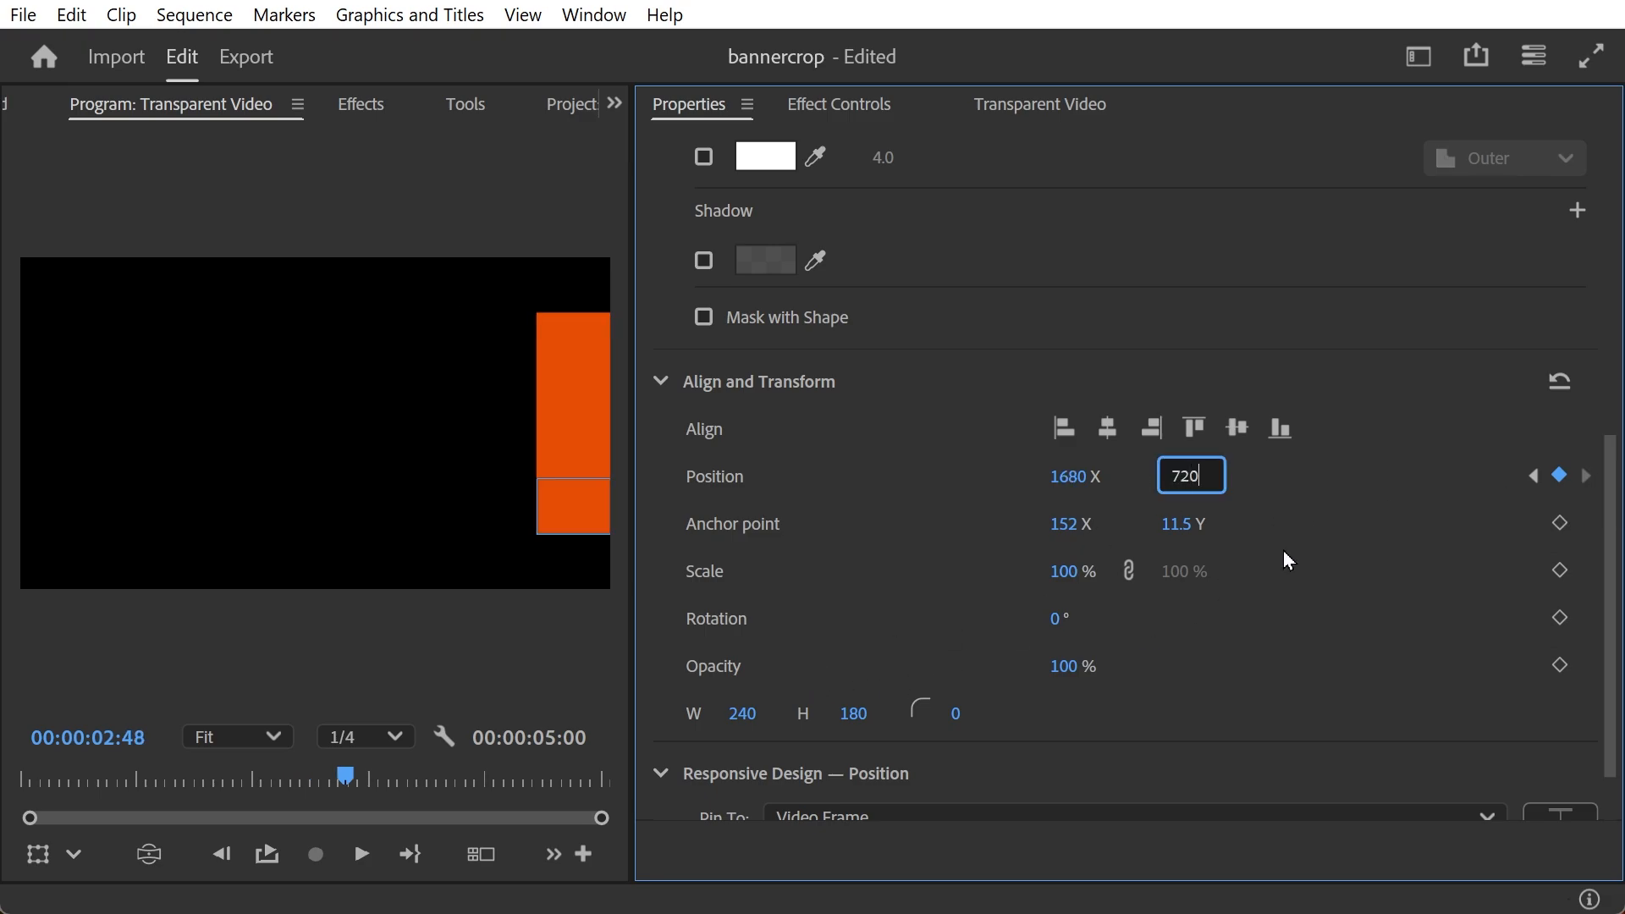
Play the sequence from the start to preview the banners with the repositioned Row5 Banner.
{"action": "left_click", "coordinate": [288, 772]}
{"action": "left_click_drag", "start_coordinate": [287, 771], "coordinate": [8, 773]}
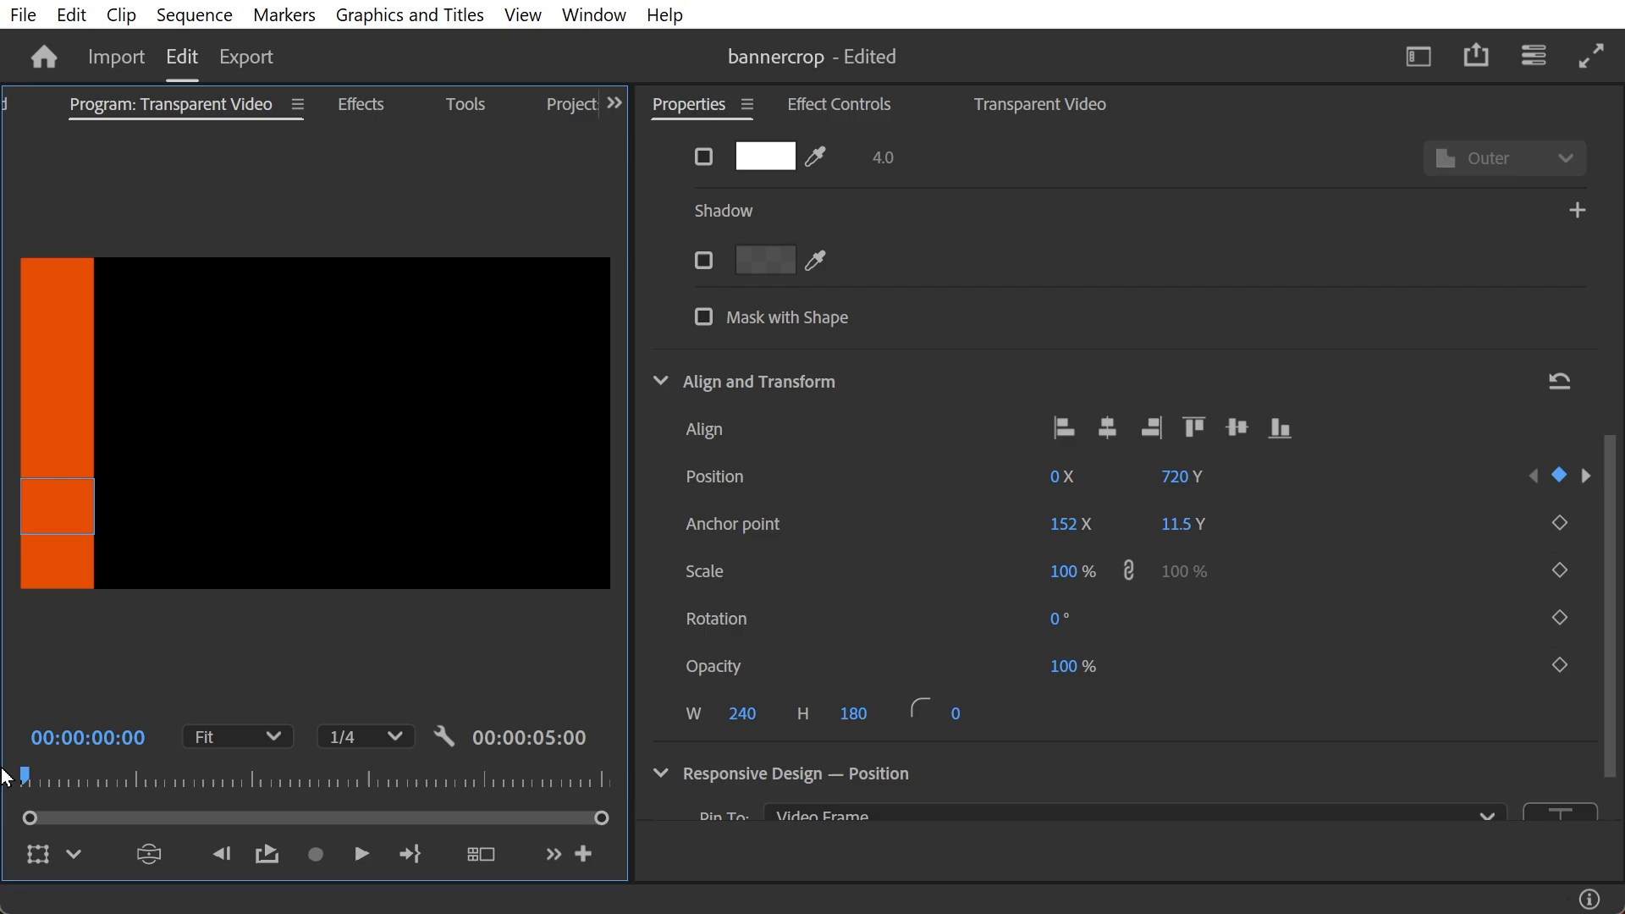
{"action": "left_click", "coordinate": [360, 855]}
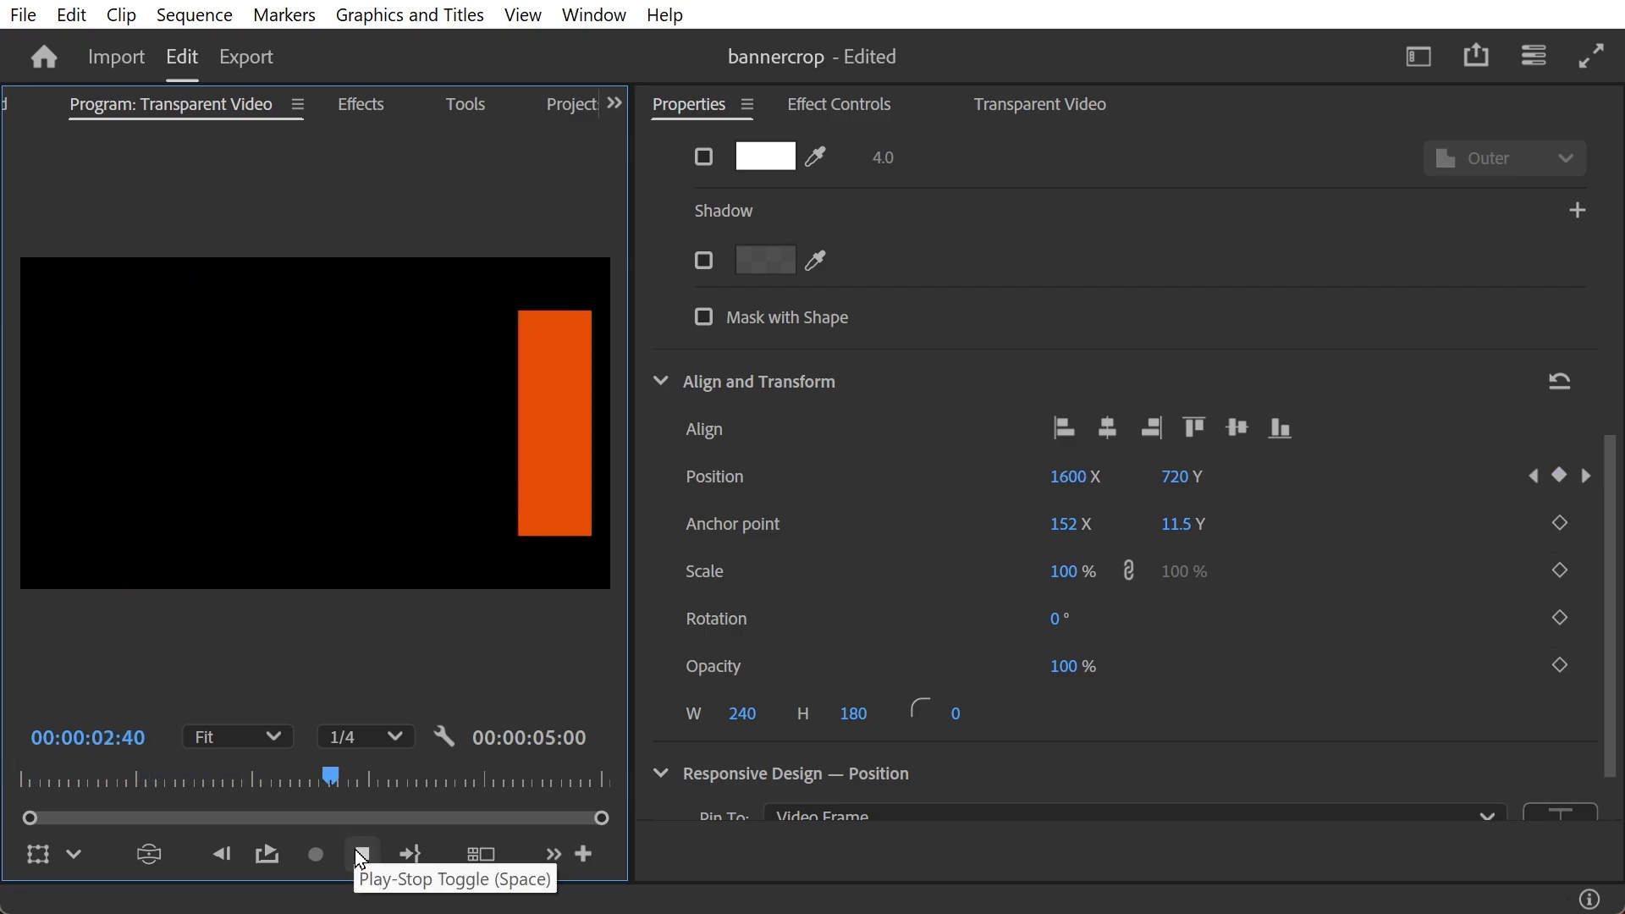
Return to the sequence start and examine the Row2 and Row3 Banner shapes and their appearance and transform properties.
{"action": "left_click_drag", "start_coordinate": [332, 776], "coordinate": [200, 774]}
{"action": "left_click_drag", "start_coordinate": [213, 701], "coordinate": [36, 704]}
{"action": "left_click", "coordinate": [221, 359]}
{"action": "left_click", "coordinate": [64, 334]}
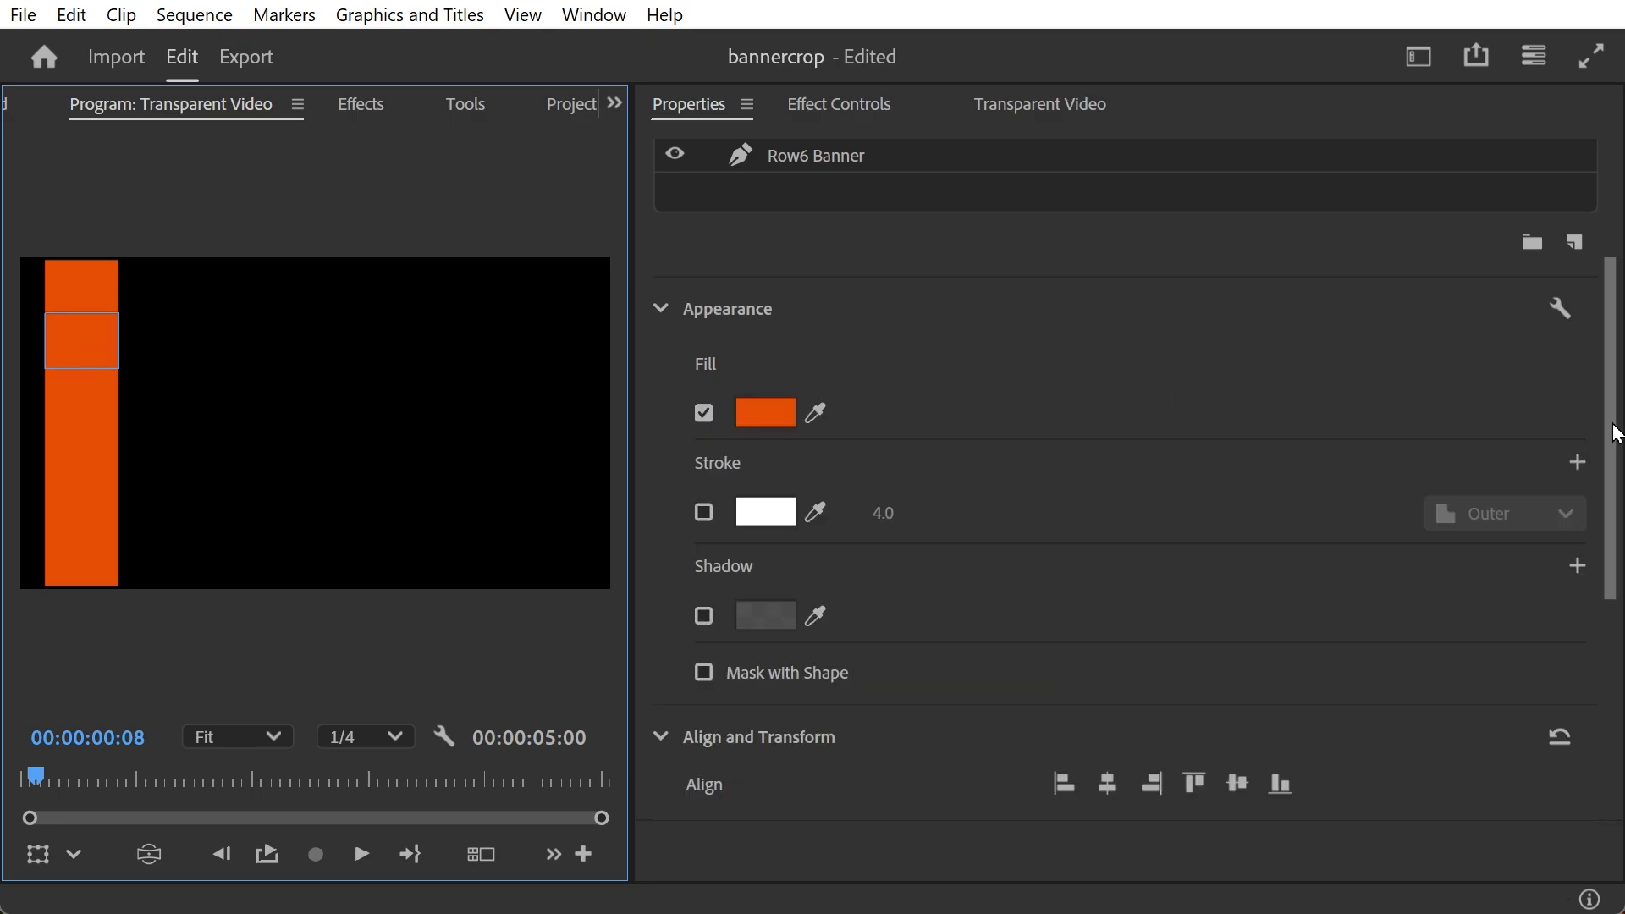
{"action": "scroll", "coordinate": [1468, 381], "scroll_direction": "up", "scroll_amount": 5}
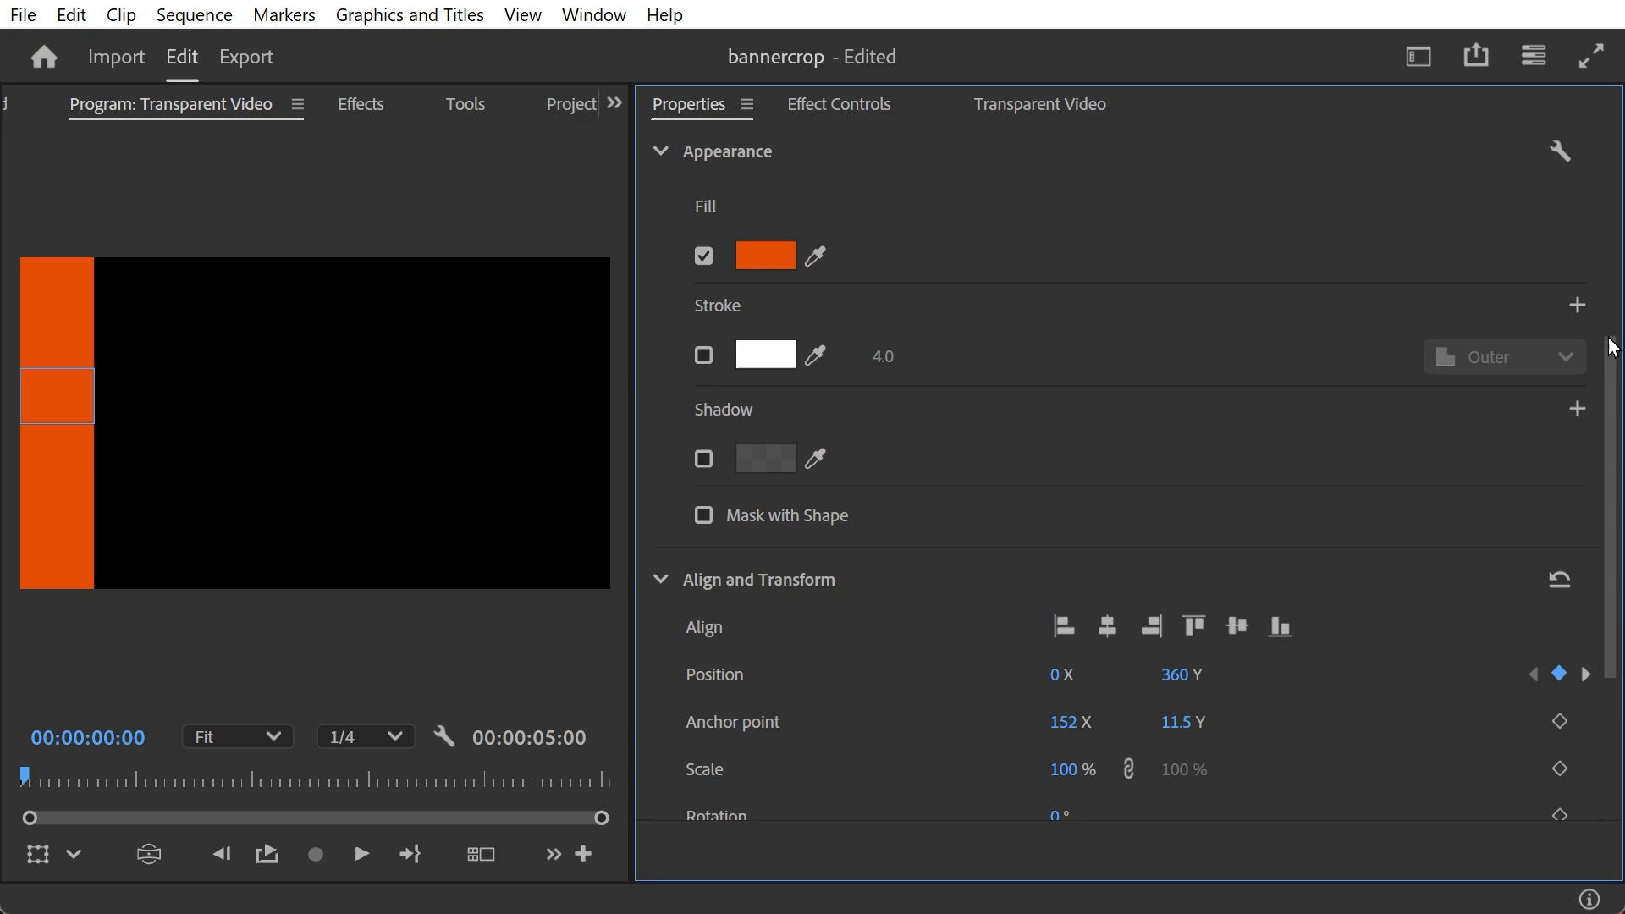
{"action": "scroll", "coordinate": [1592, 246], "scroll_direction": "up", "scroll_amount": 5}
{"action": "scroll", "coordinate": [1578, 313], "scroll_direction": "down", "scroll_amount": 5}
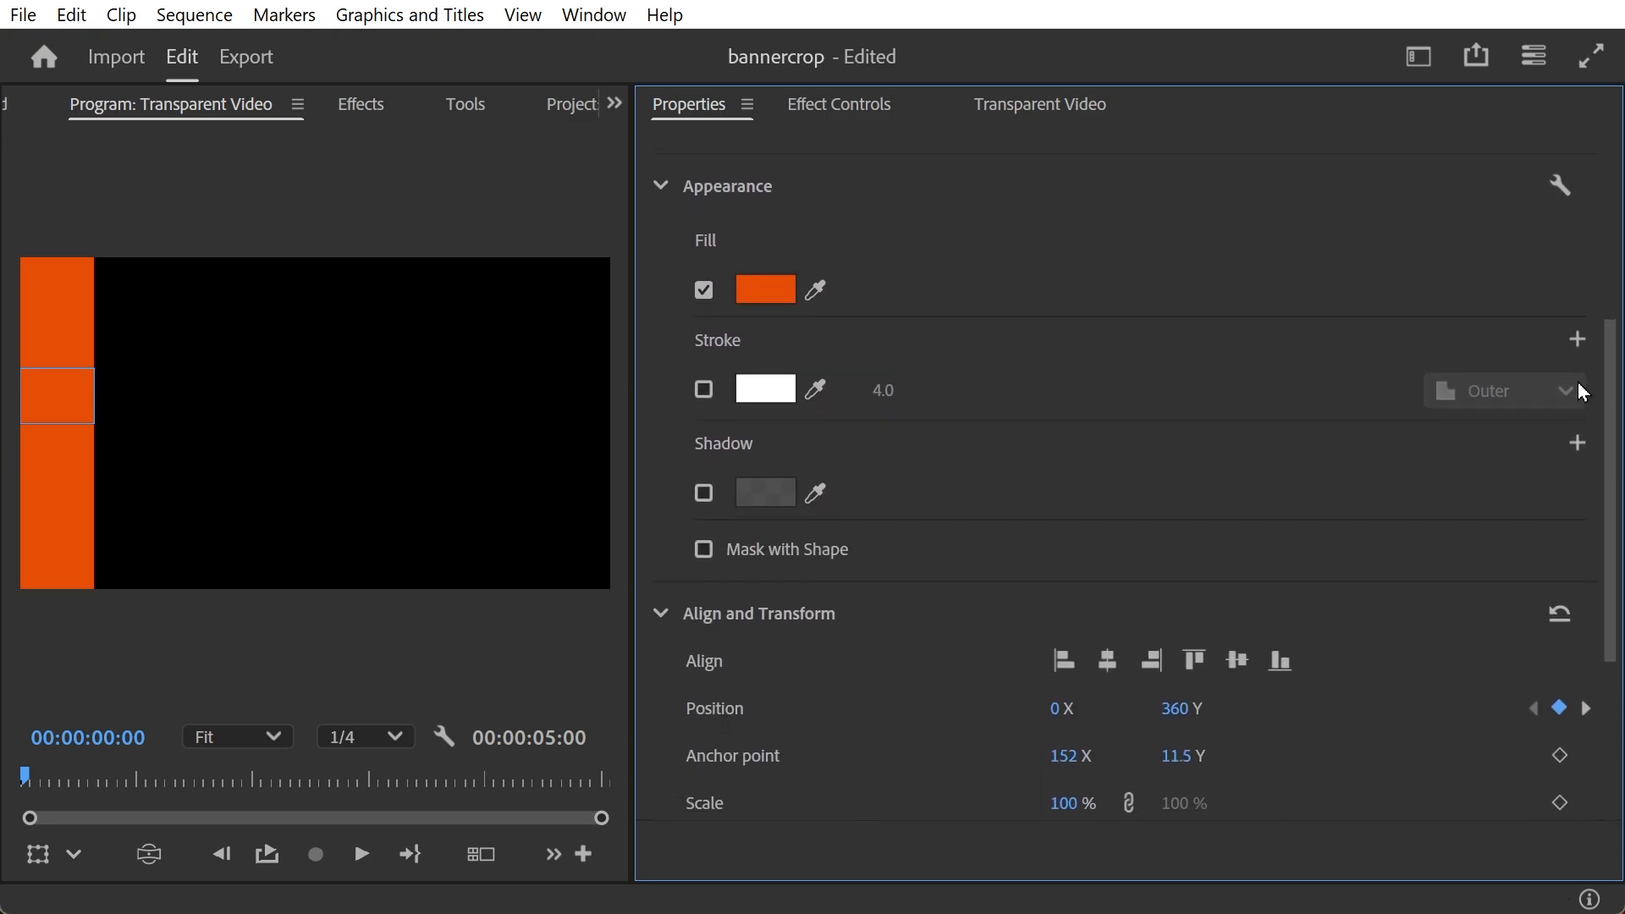
{"action": "scroll", "coordinate": [1581, 437], "scroll_direction": "down", "scroll_amount": 3}
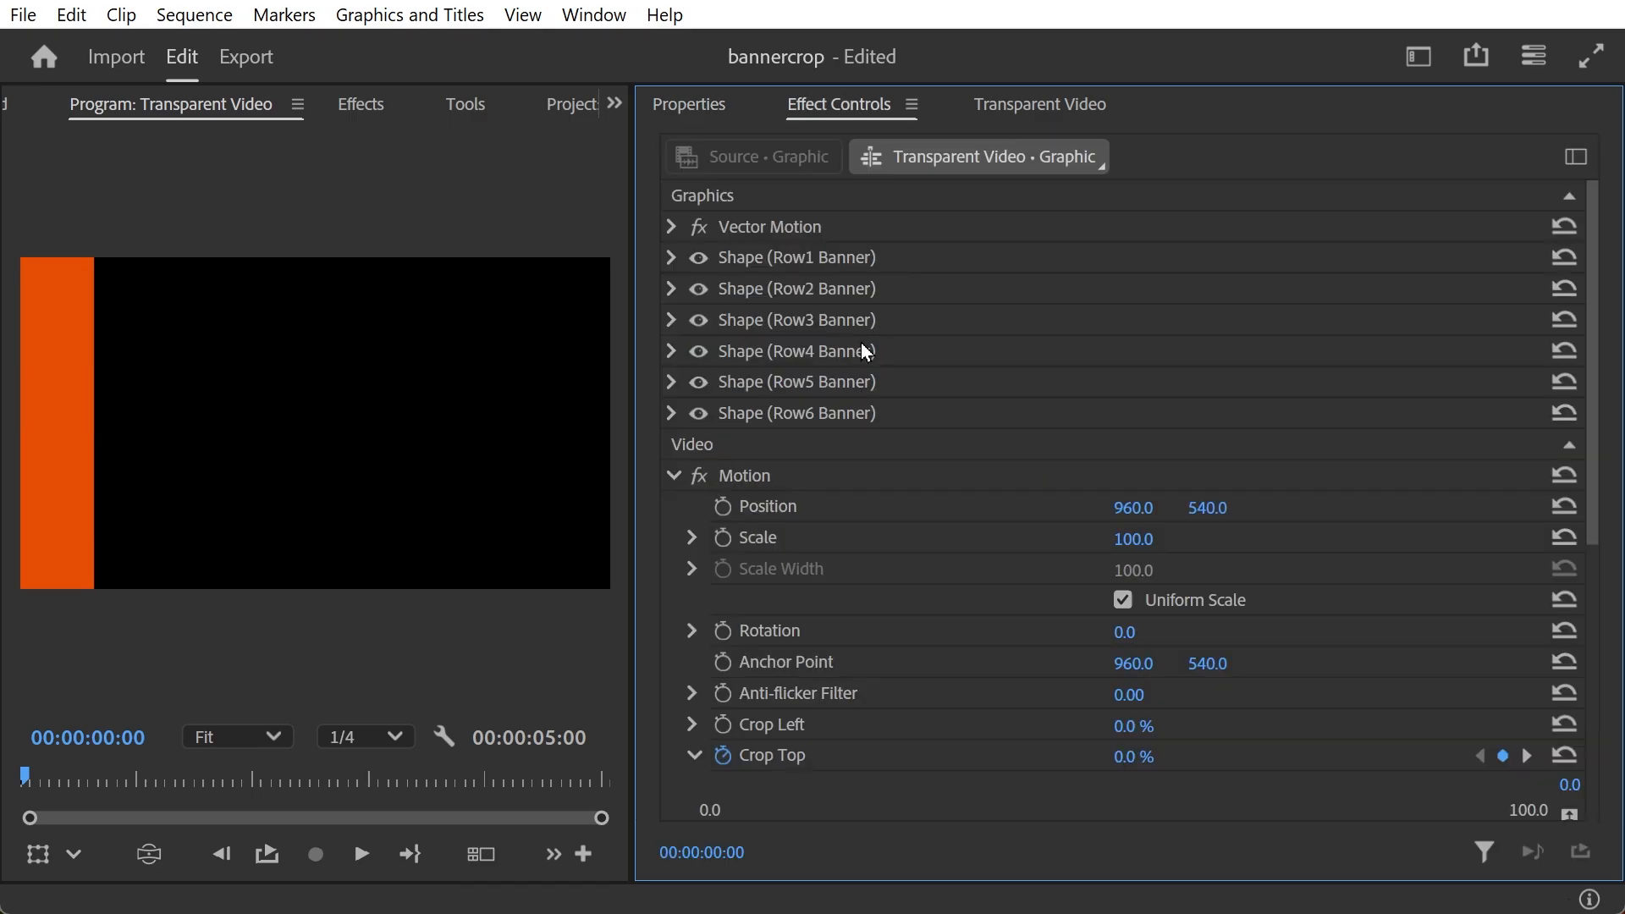
Select the Row3 Banner shape in the graphic's effects and scrub to 00:00:02:16 and back to examine the crop animation.
{"action": "left_click", "coordinate": [796, 324]}
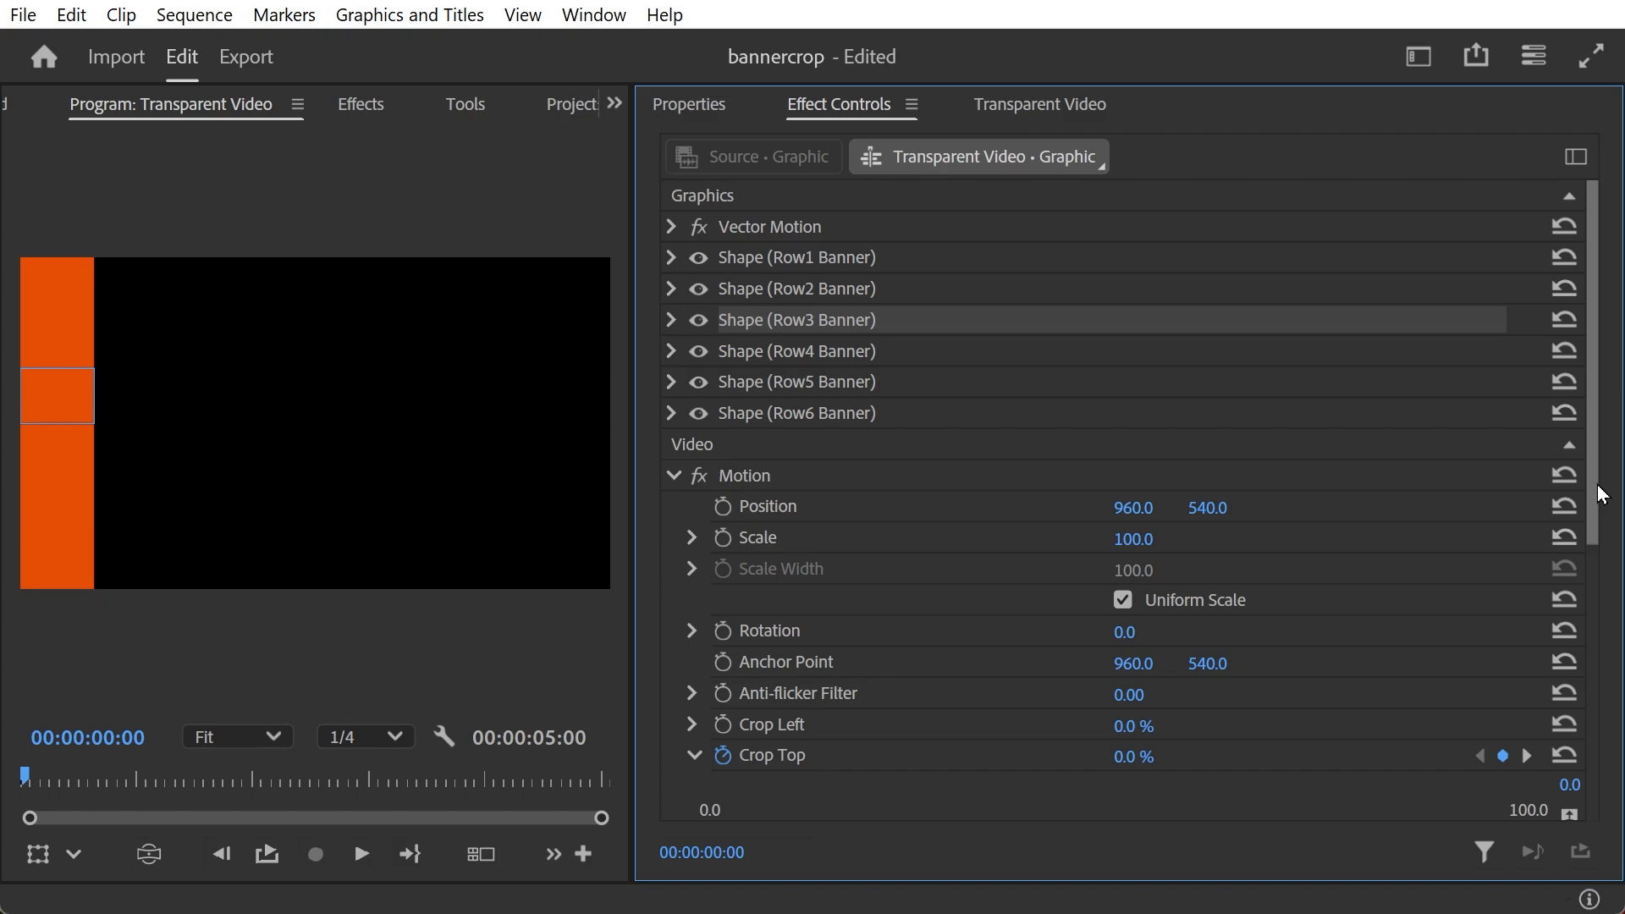
{"action": "left_click_drag", "start_coordinate": [1598, 486], "coordinate": [1595, 521]}
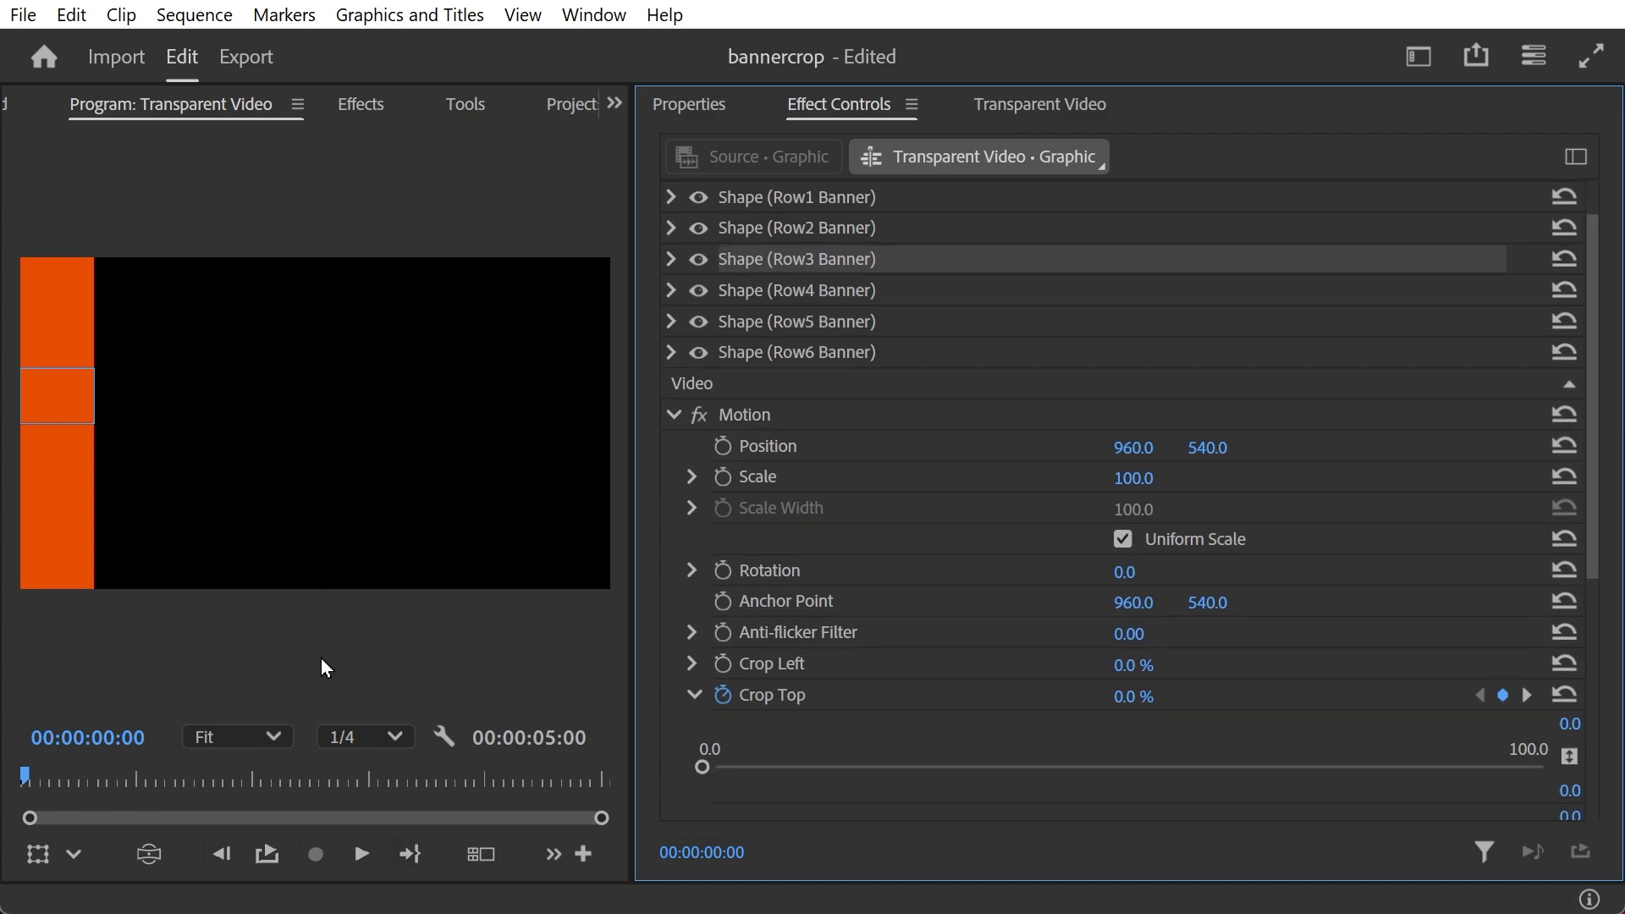
{"action": "left_click_drag", "start_coordinate": [55, 781], "coordinate": [288, 814]}
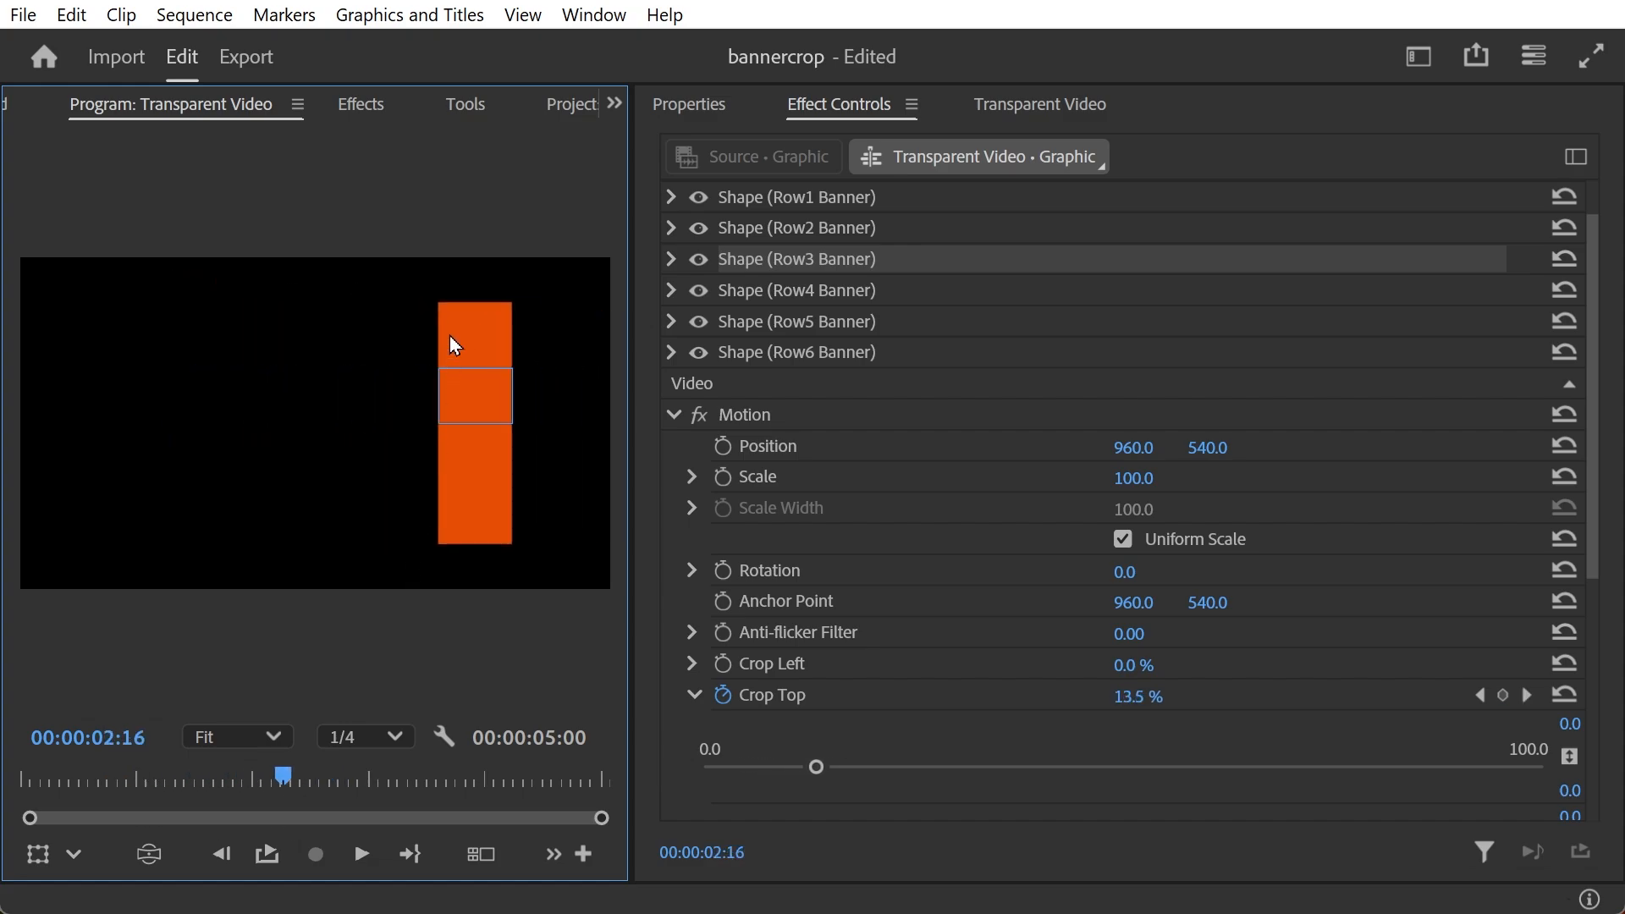
{"action": "left_click_drag", "start_coordinate": [281, 775], "coordinate": [24, 783]}
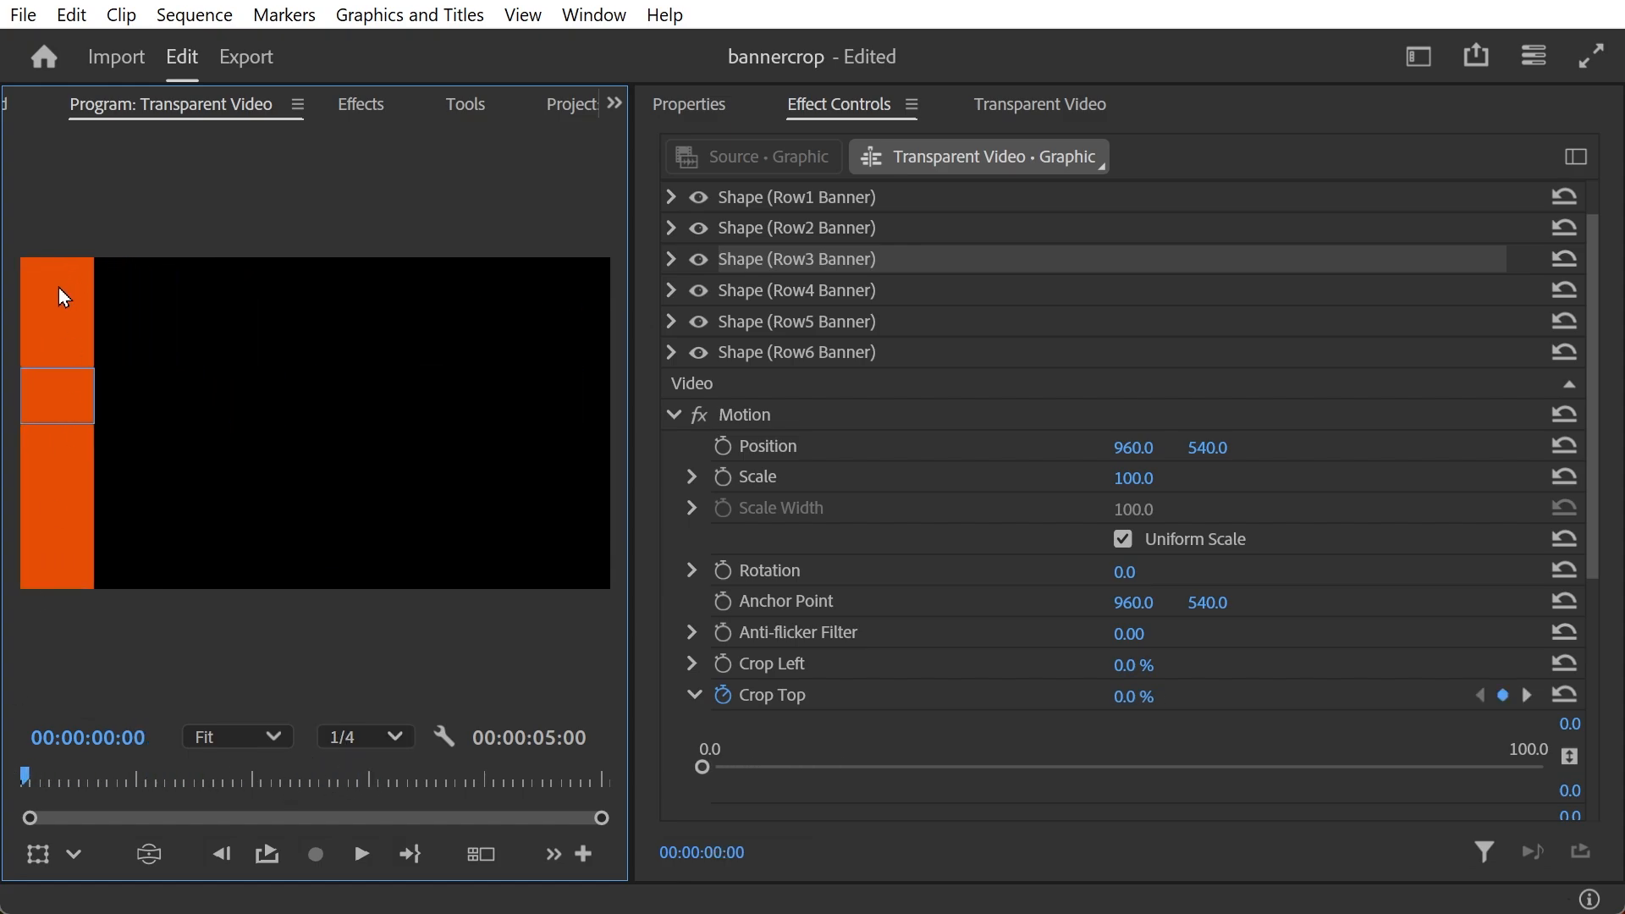
Select the Row2 Banner at the sequence start and review the graphic's shape list, Motion and Crop Top settings.
{"action": "left_click", "coordinate": [58, 345]}
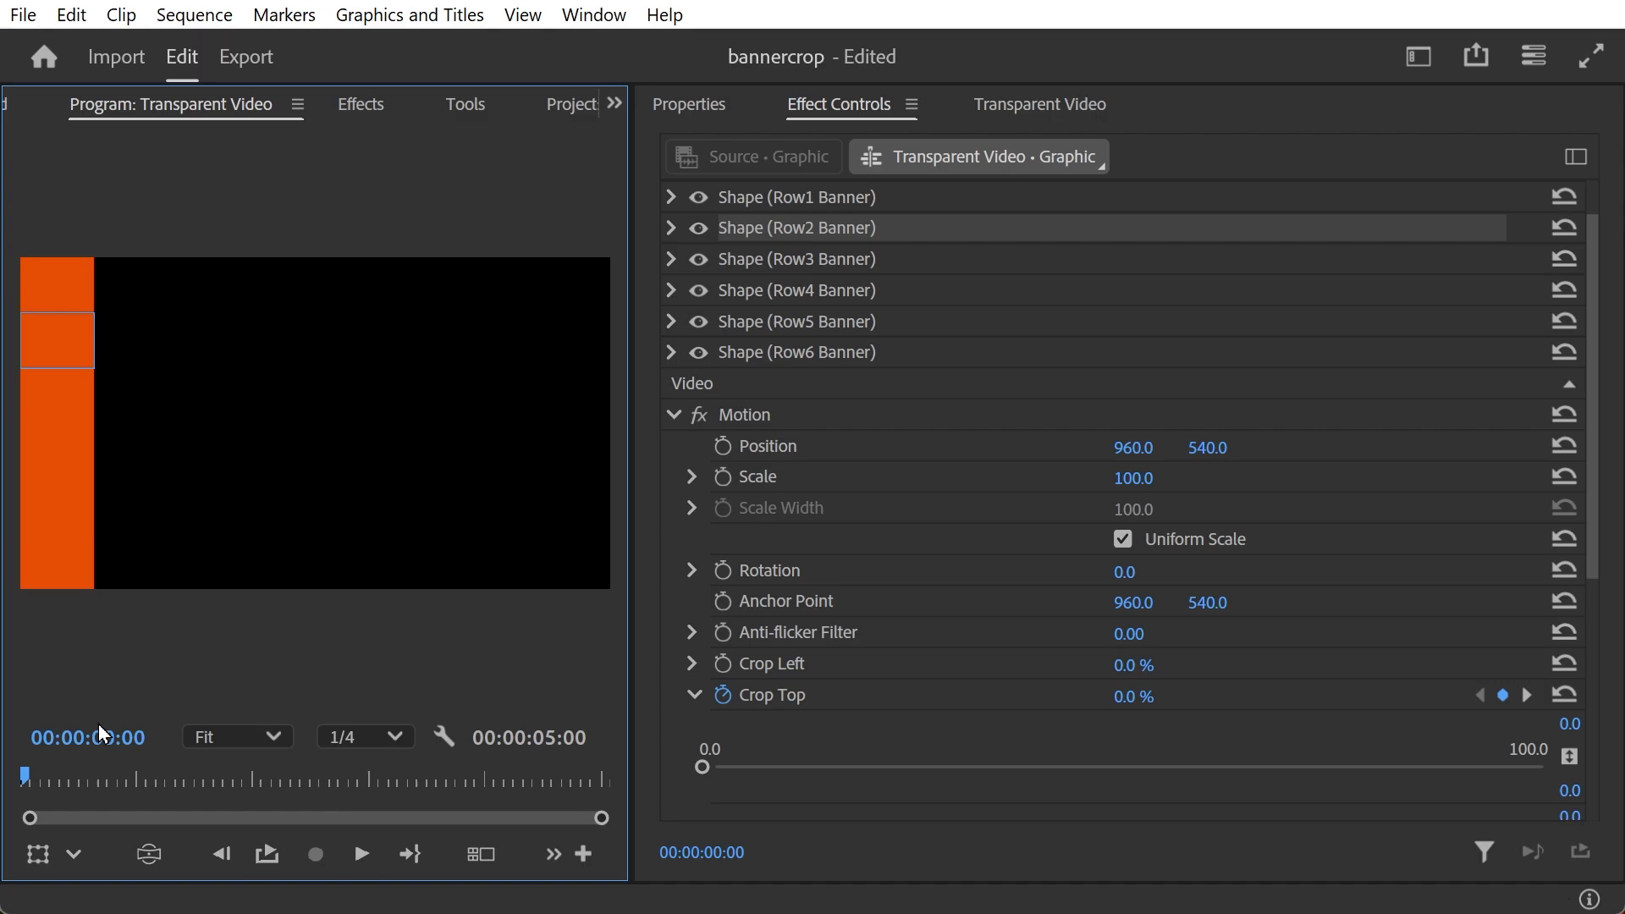
{"action": "left_click_drag", "start_coordinate": [106, 777], "coordinate": [5, 791]}
{"action": "mouse_move", "coordinate": [1595, 533]}
{"action": "left_mouse_down"}
{"action": "mouse_move", "coordinate": [1594, 731]}
{"action": "mouse_move", "coordinate": [1579, 548]}
{"action": "left_mouse_up"}
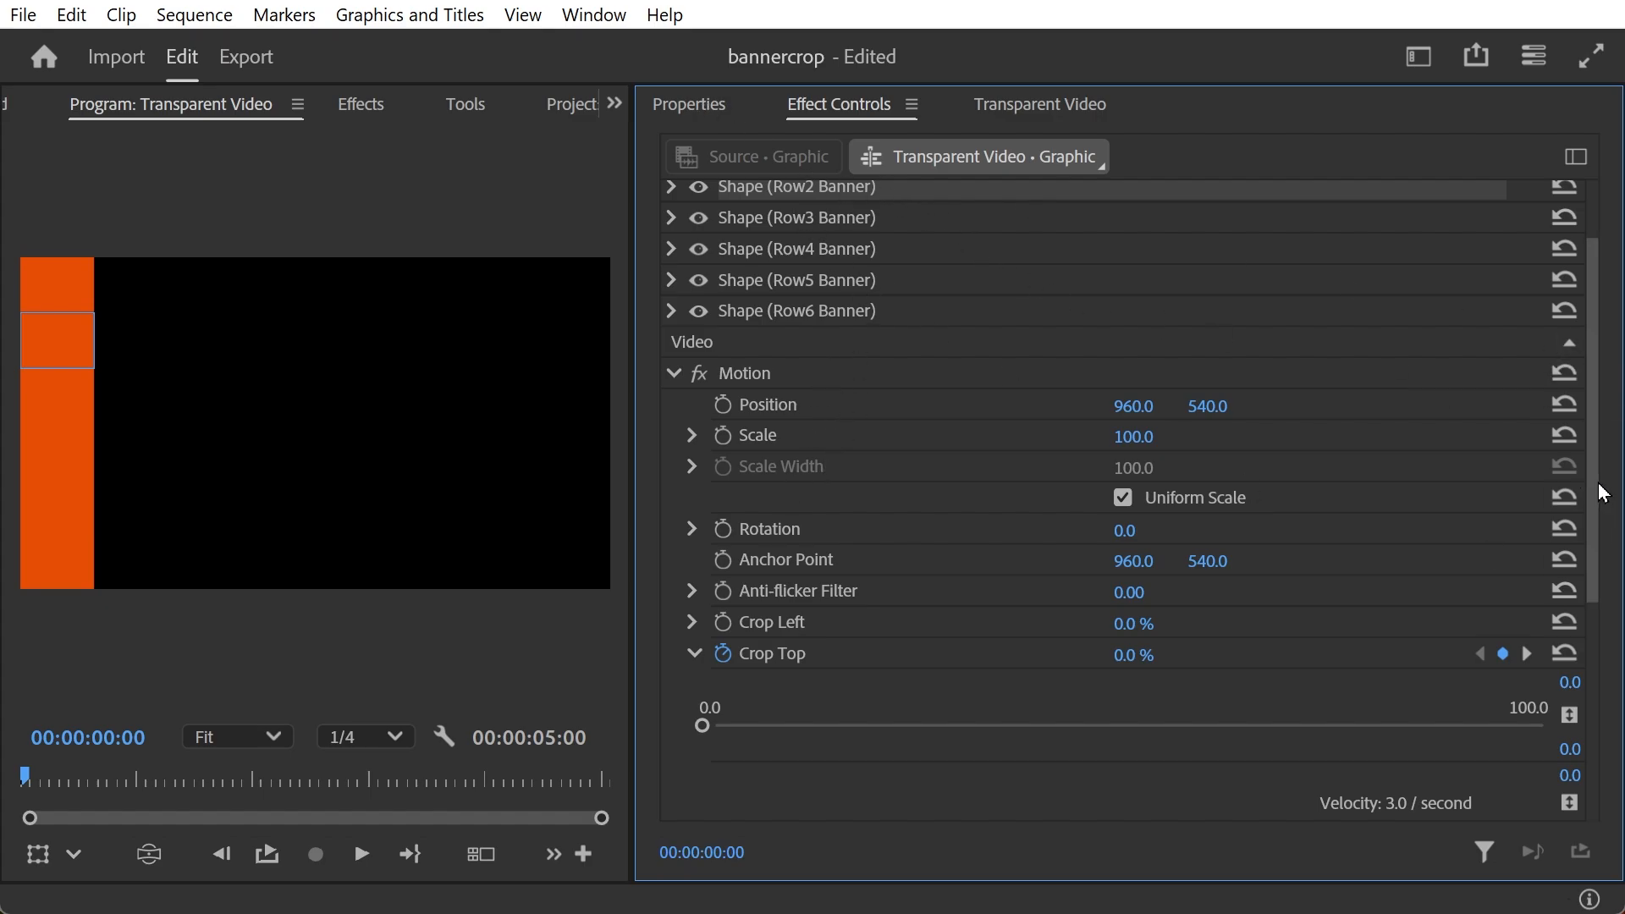
{"action": "scroll", "coordinate": [1598, 369], "scroll_direction": "up", "scroll_amount": 3}
{"action": "scroll", "coordinate": [1591, 438], "scroll_direction": "down", "scroll_amount": 2}
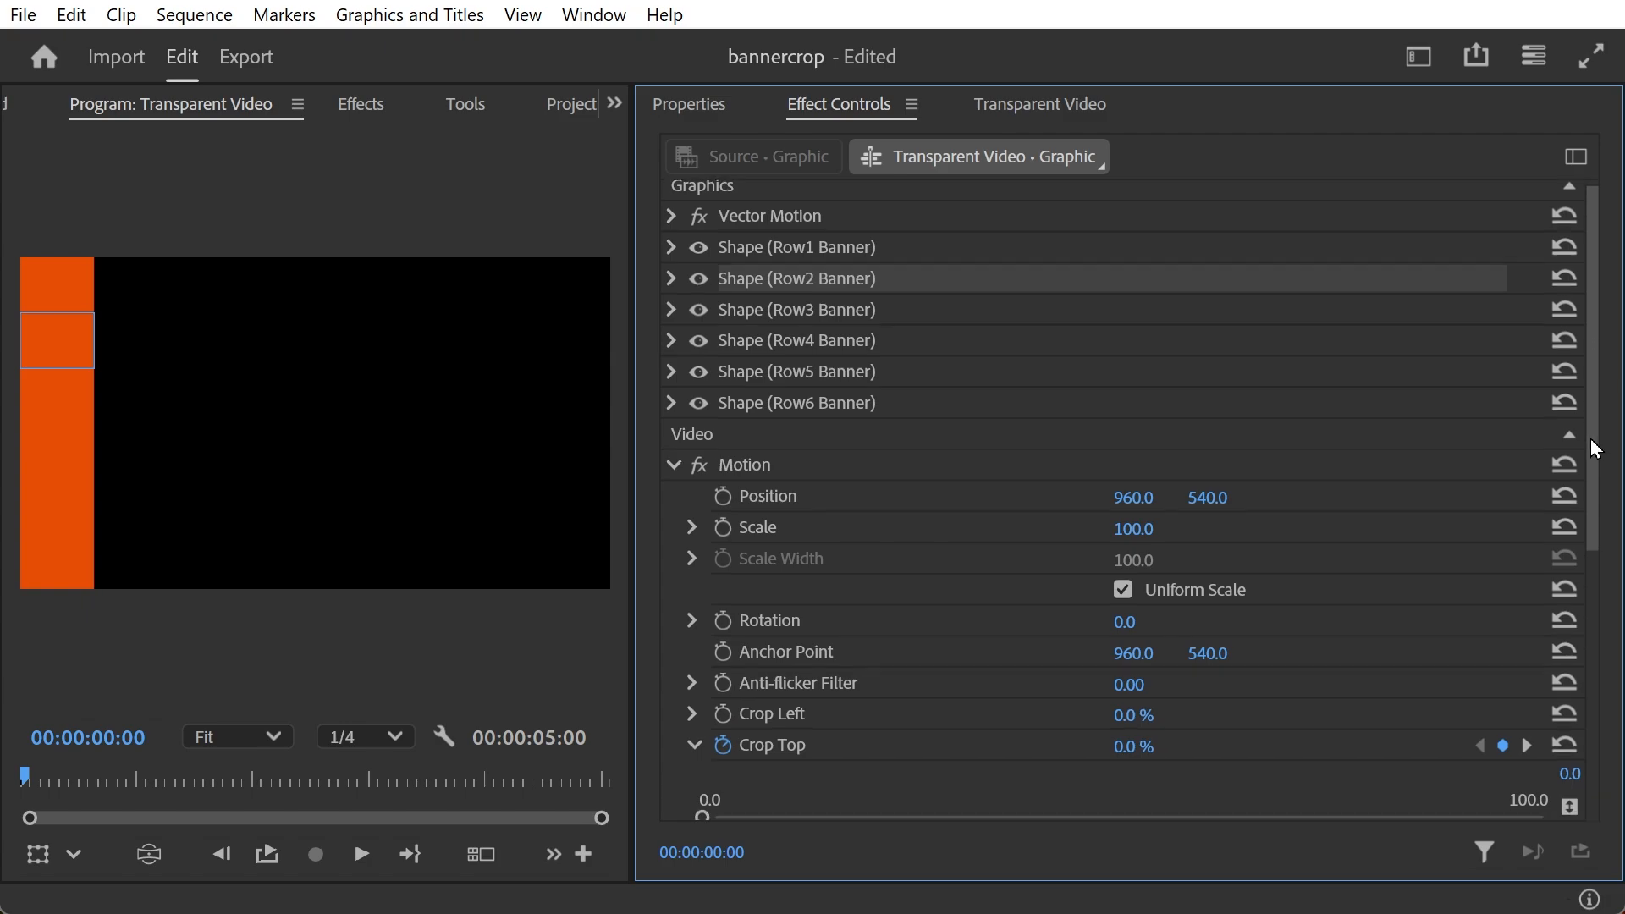